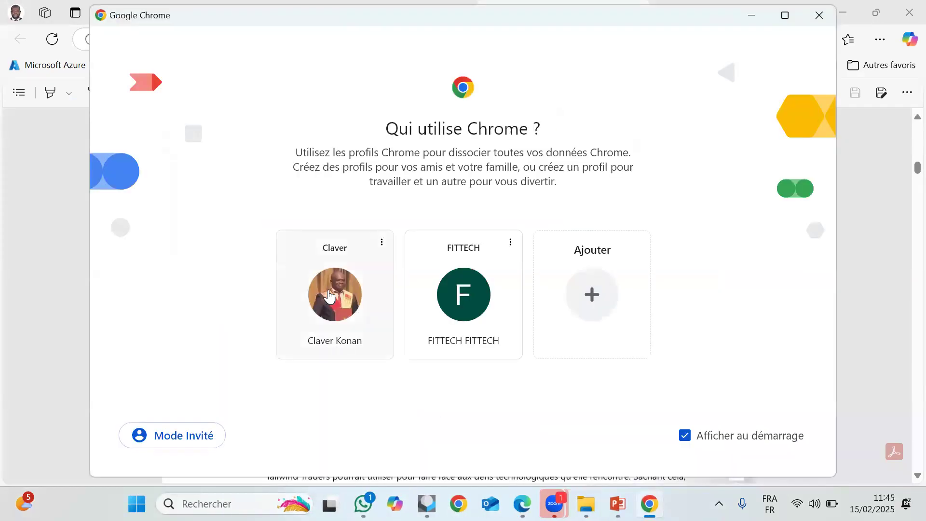
Load the 'Home - Microsoft Azure' portal page in Chrome under the personal profile.
click(329, 295)
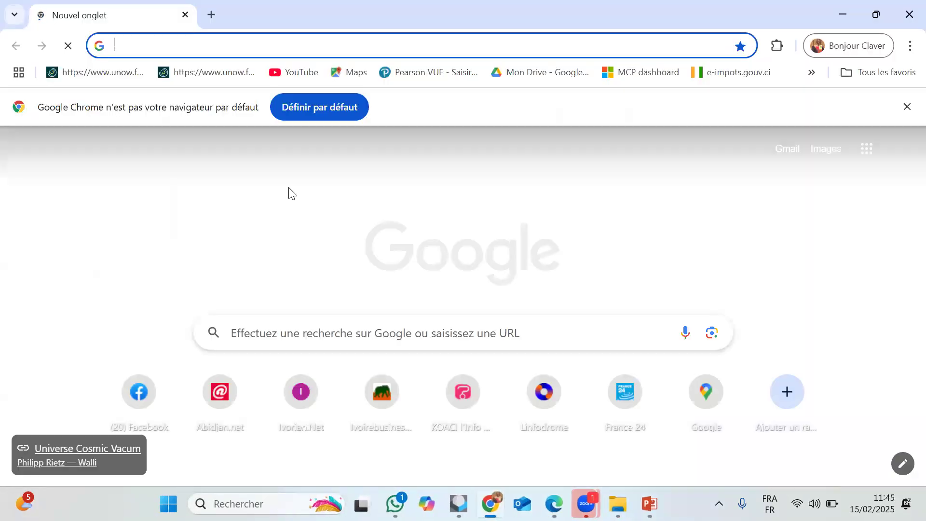
text(a)
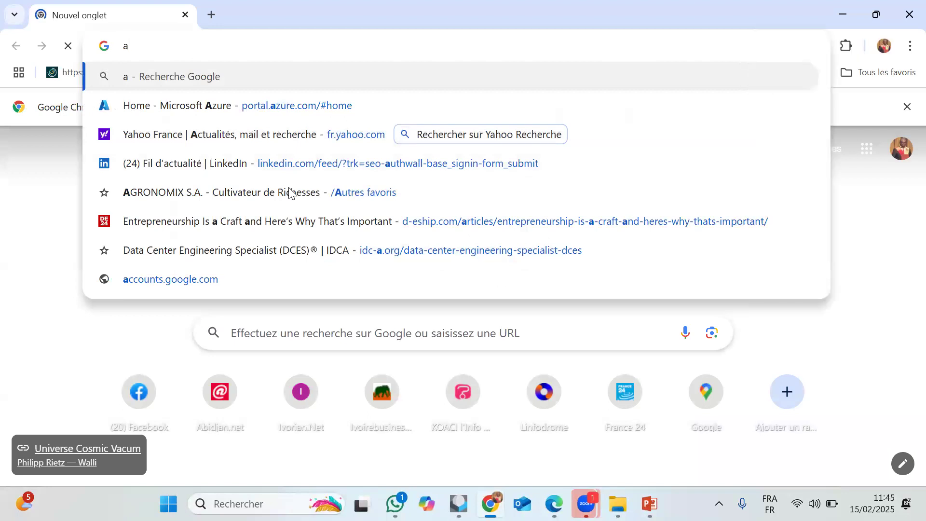
key(Down)
key(Return)
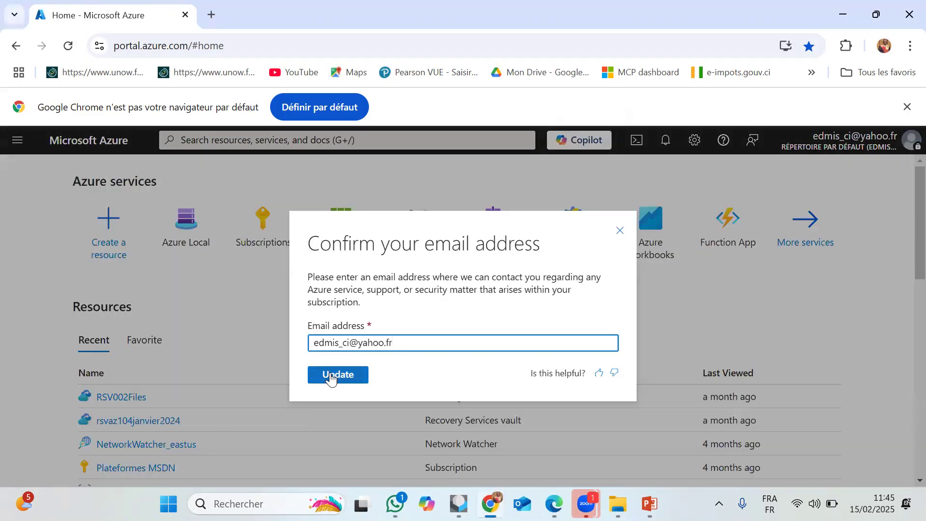
Confirm the contact email update and dismiss the MFA and email notices.
click(332, 376)
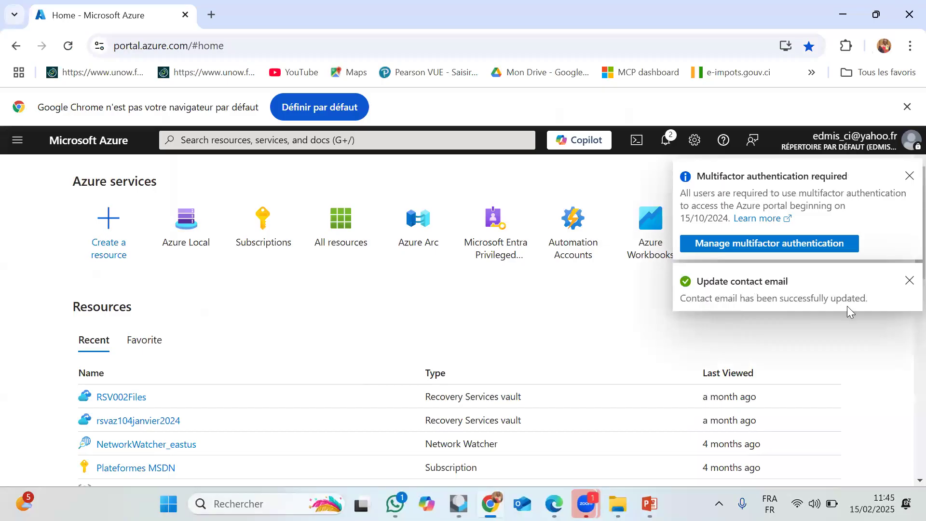
click(907, 182)
click(905, 180)
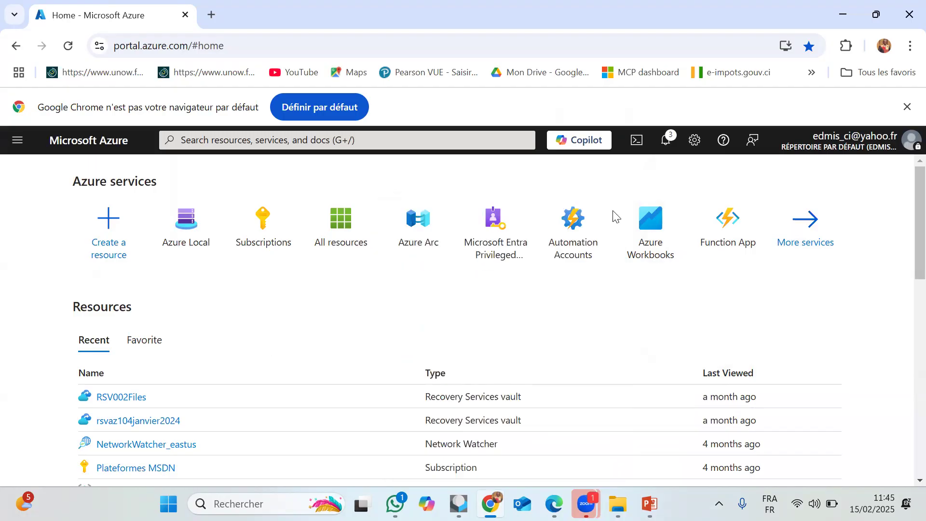
Go to Microsoft Entra ID from the portal navigation menu.
click(17, 141)
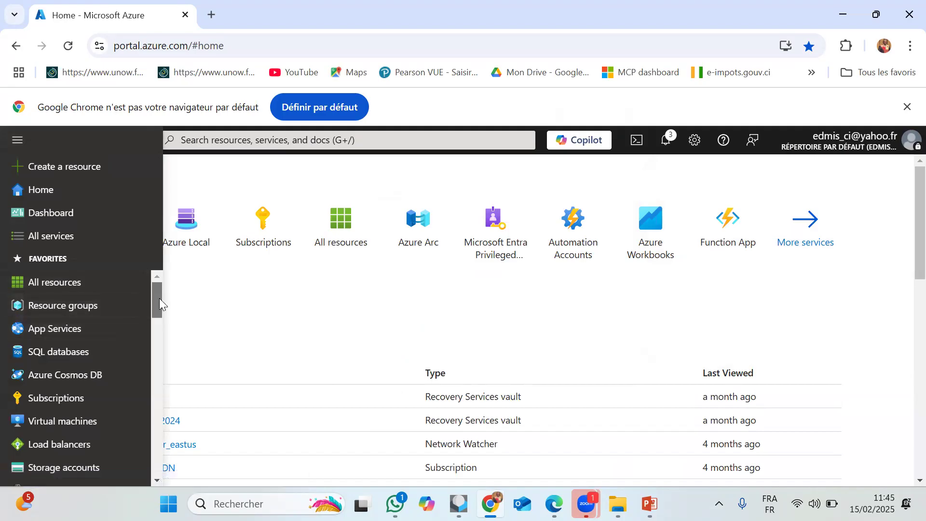
drag(159, 298, 157, 320)
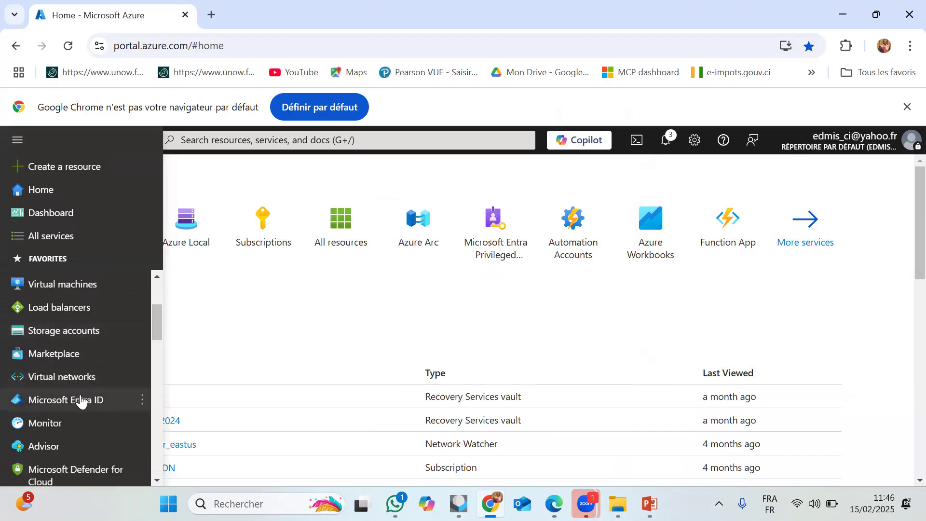
click(83, 399)
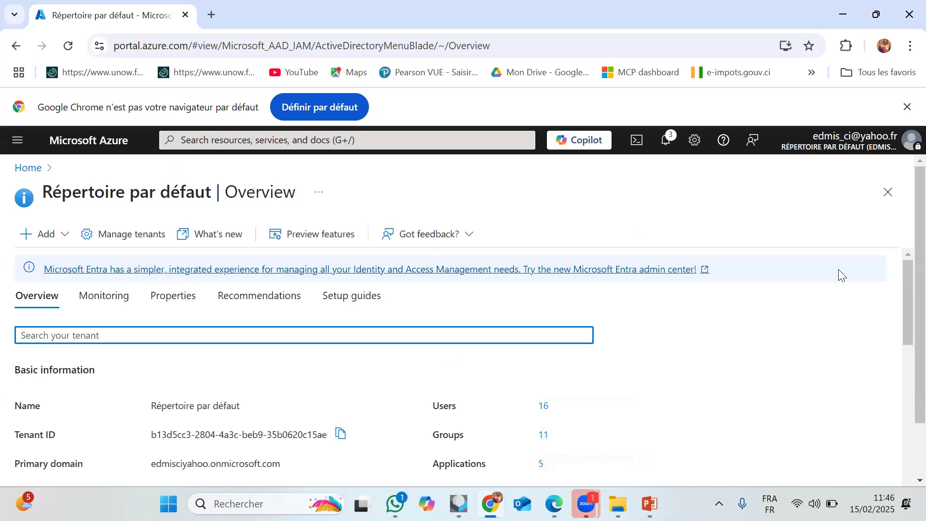
From the Entra ID overview, choose + Add > User > Create new user.
scroll(905, 263, down, 2)
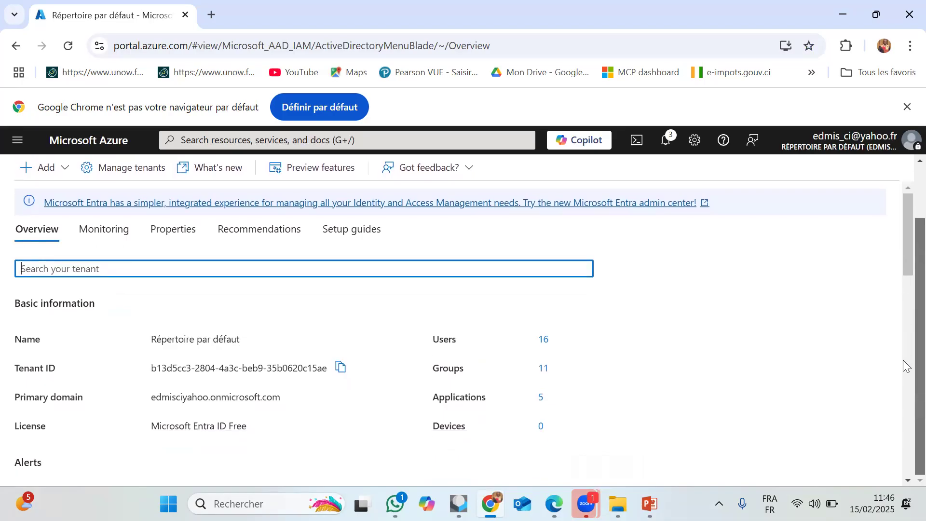
scroll(903, 221, up, 2)
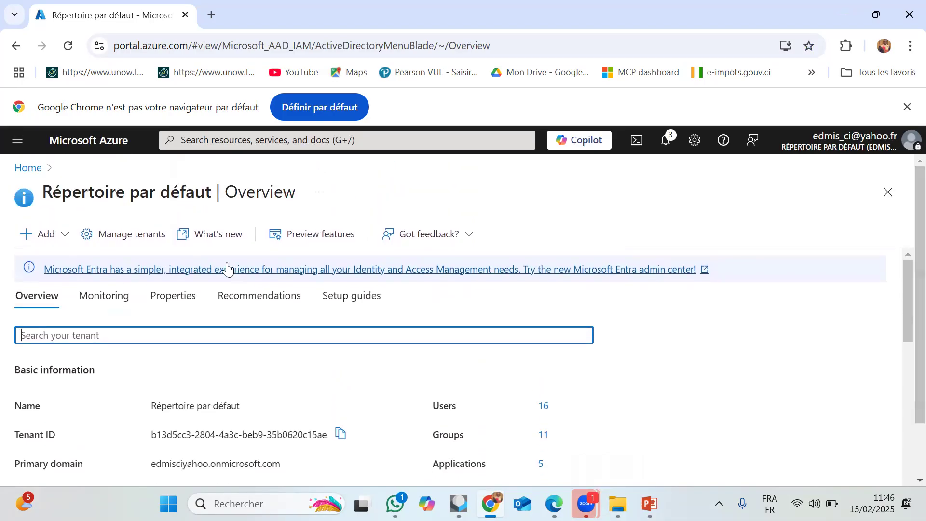
click(16, 142)
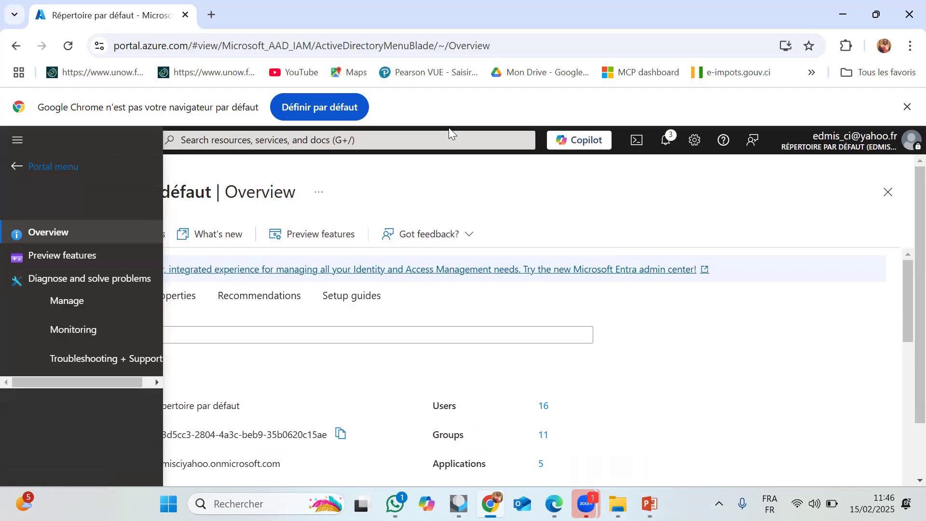
click(417, 187)
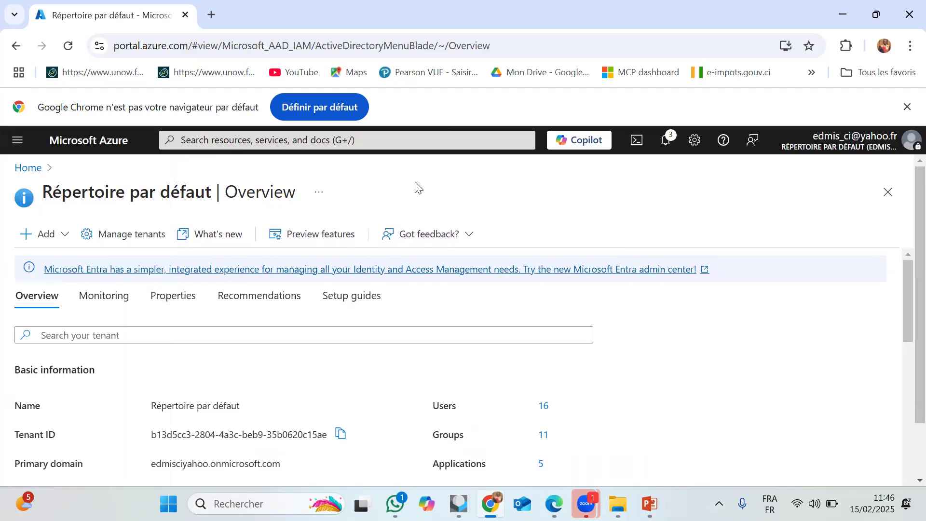
click(67, 235)
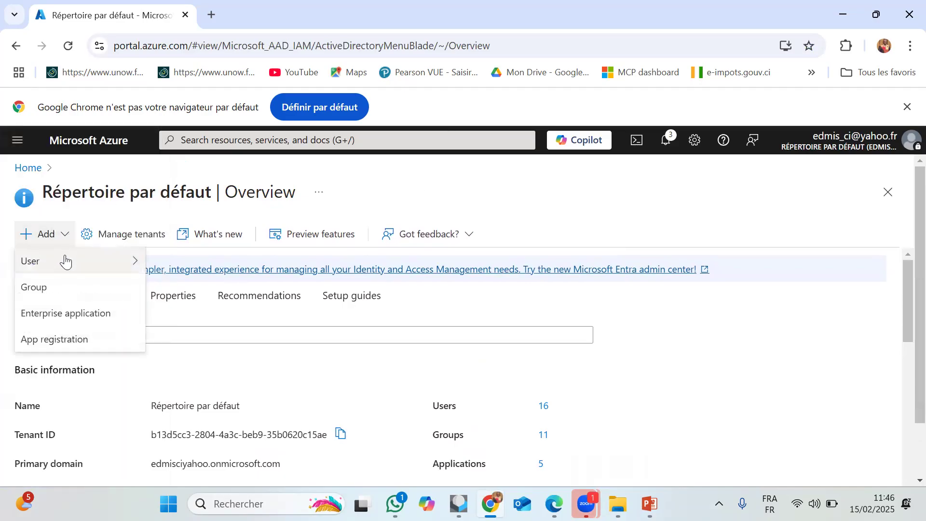
mouse_move(62, 262)
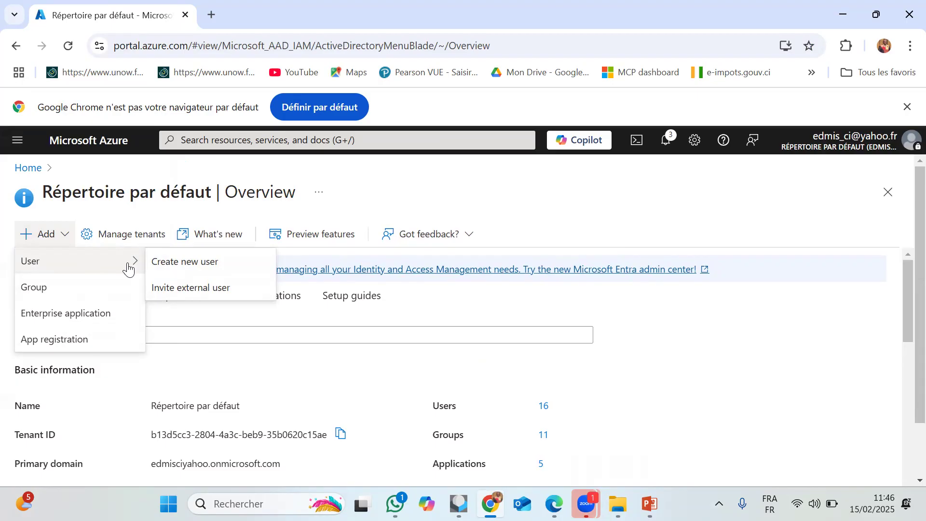
click(216, 263)
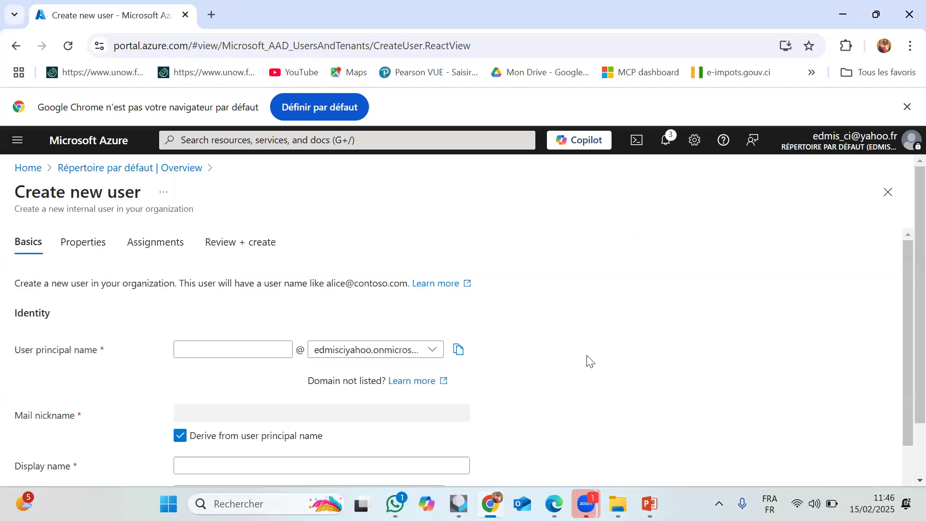
Enter the new user's principal name in firstname.lastname form, letting the mail nickname fill in.
scroll(905, 305, down, 2)
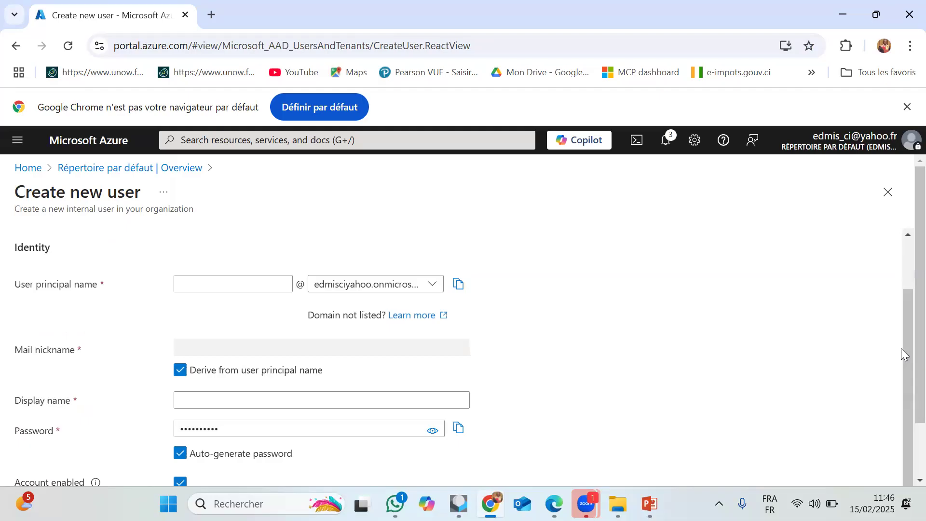
scroll(905, 348, down, 2)
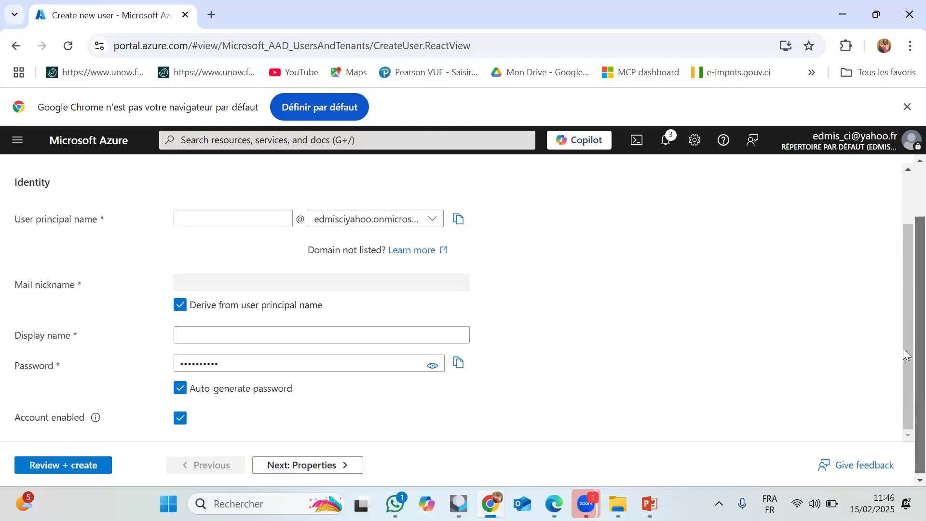
click(199, 220)
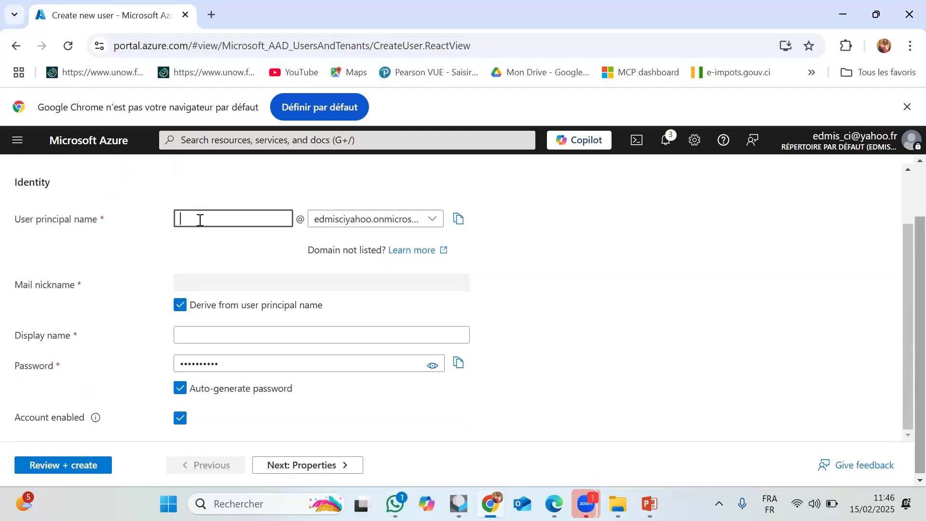
drag(904, 266, 902, 217)
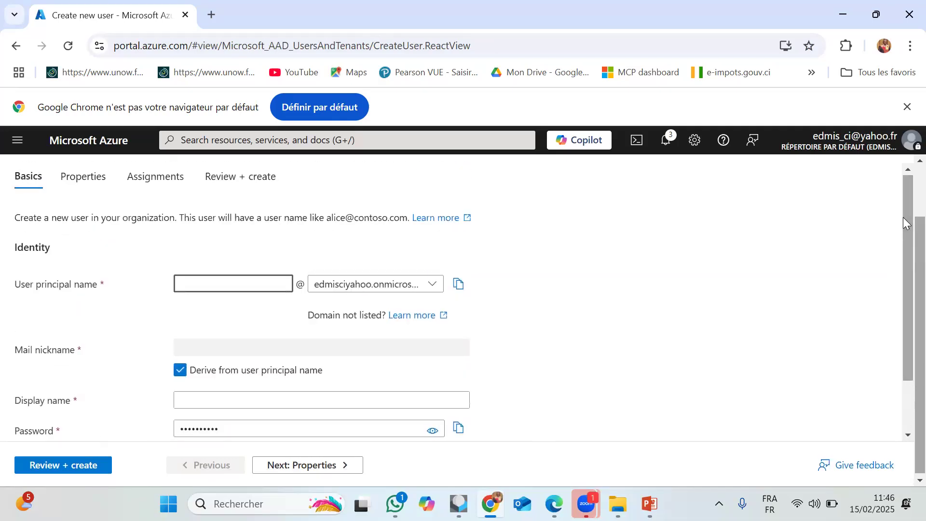
text(f)
key(BackSpace)
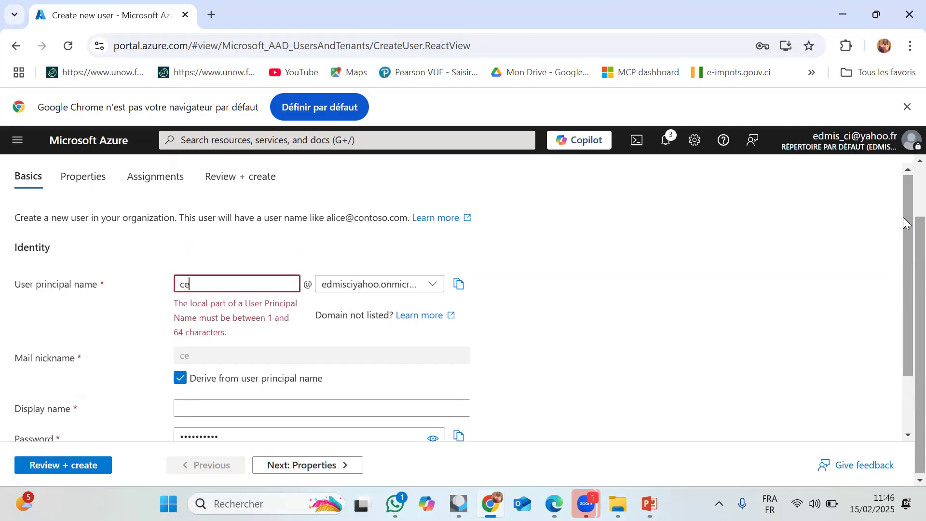
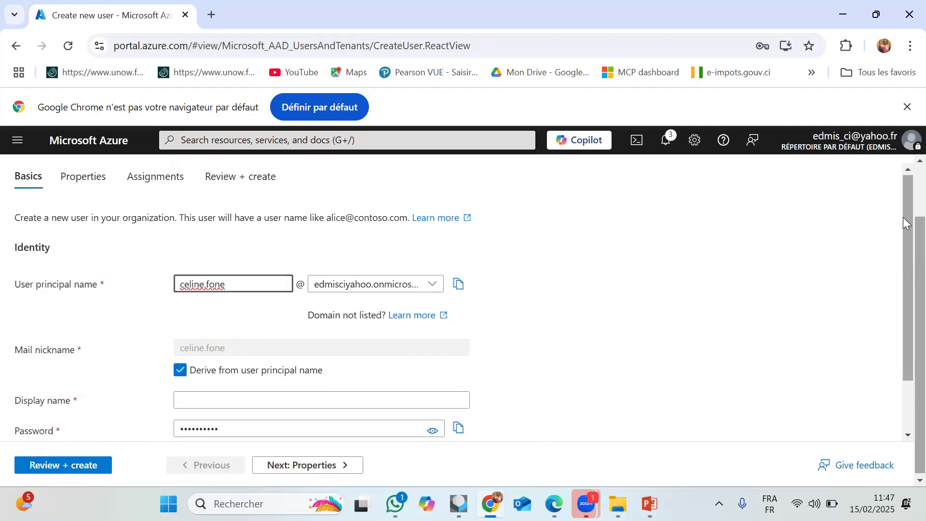
key(Tab)
key(Tab)
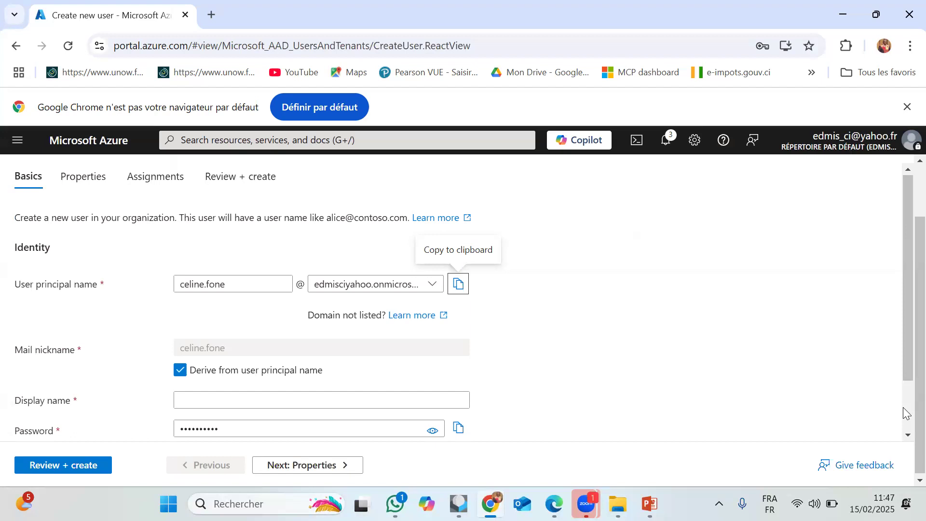
Check the Zoom meeting window, then return to the browser's Create new user form.
click(905, 436)
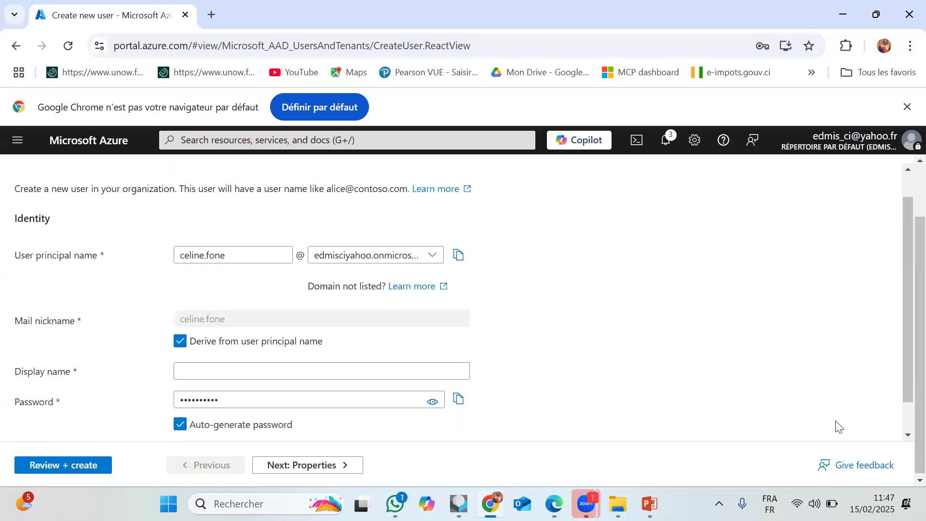
click(366, 81)
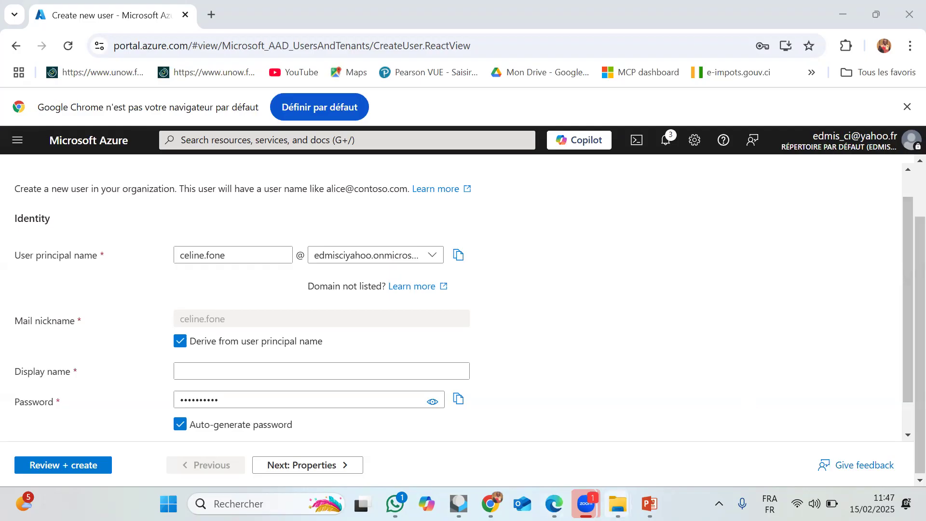
mouse_move(586, 503)
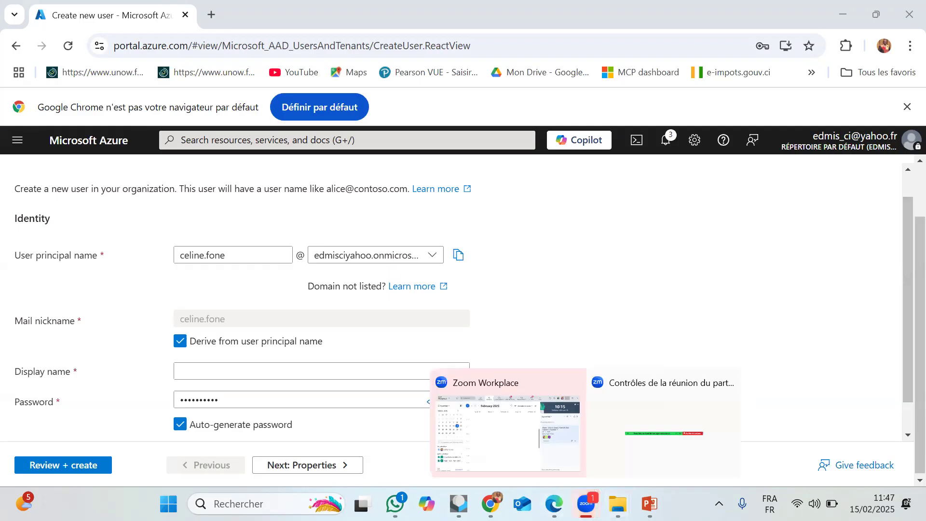
click(589, 270)
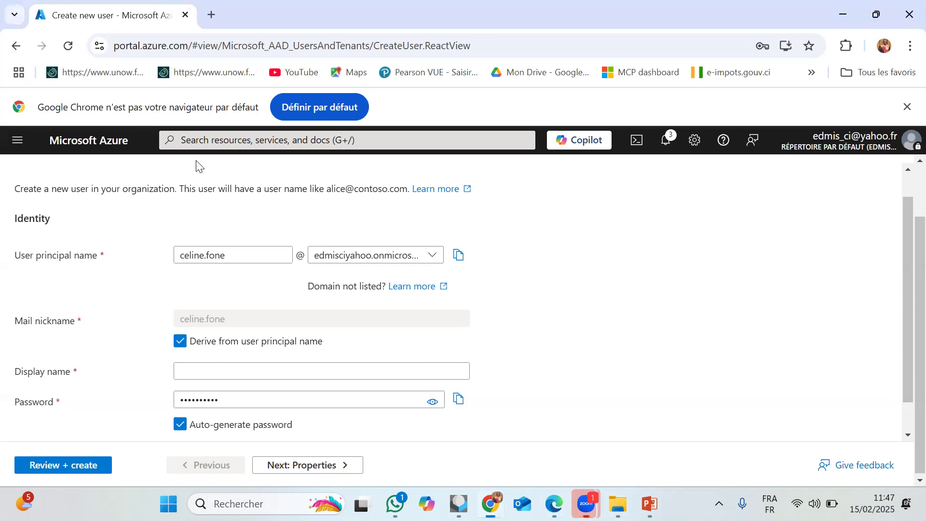
Return to Microsoft Entra ID, discarding the unfinished user and declining to save the password.
click(19, 139)
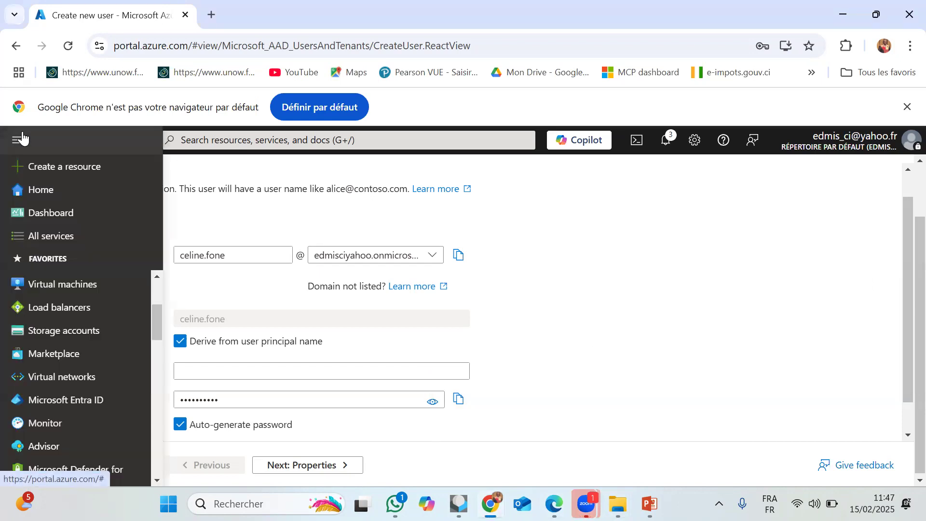
click(56, 395)
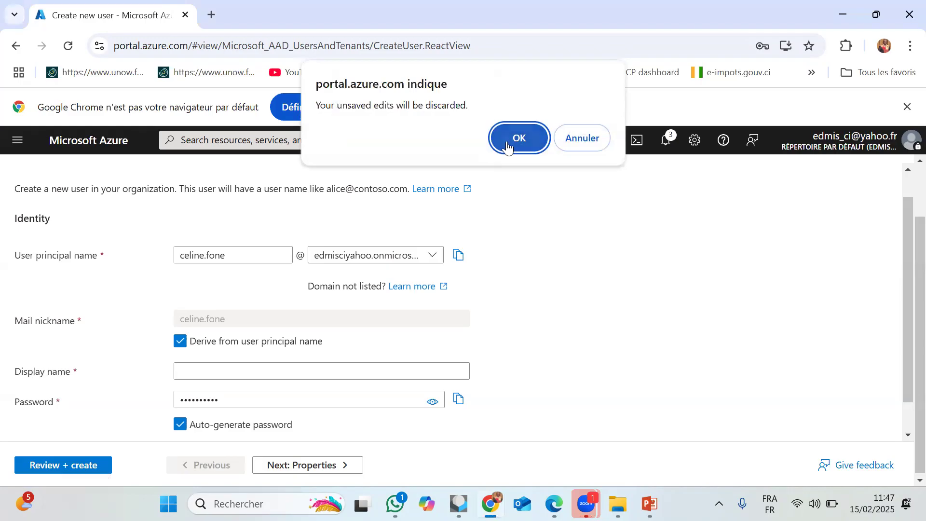
click(507, 145)
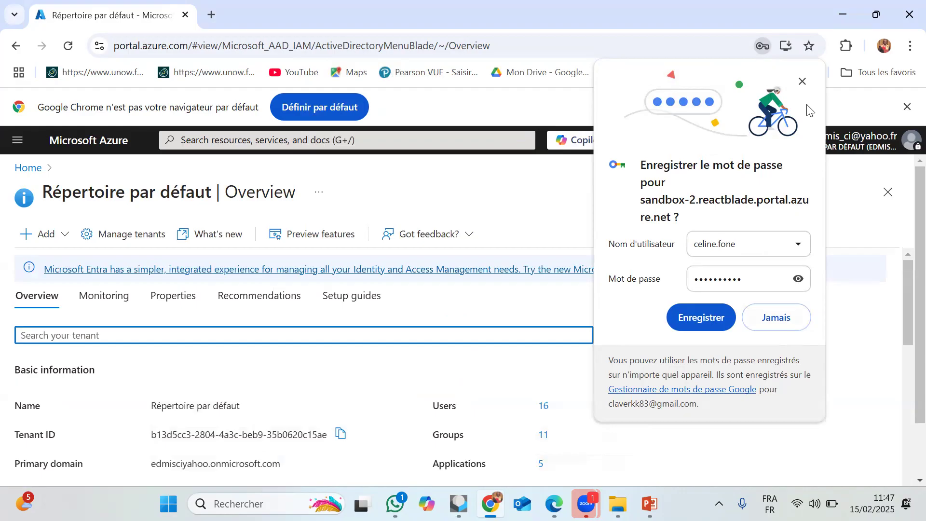
click(411, 353)
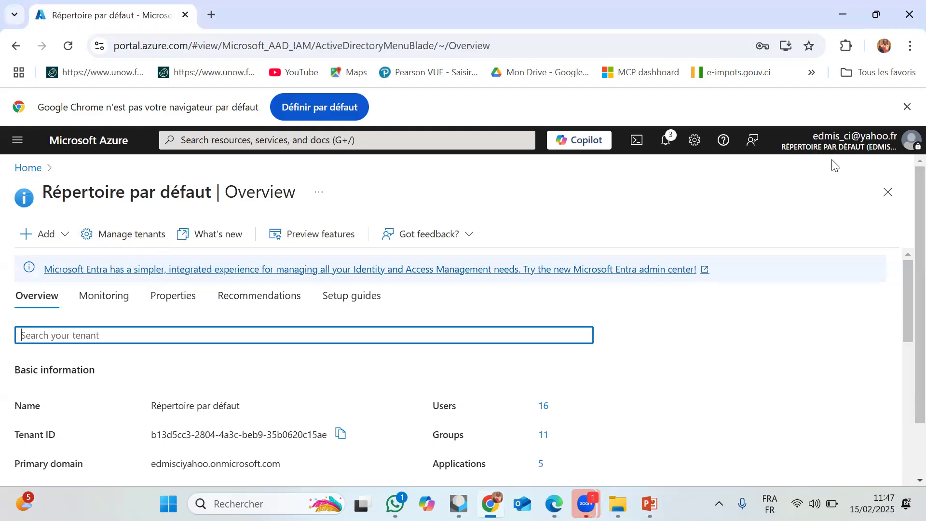
Start a fresh internal user via + Add > User > Create new user.
mouse_move(836, 151)
scroll(903, 324, down, 1)
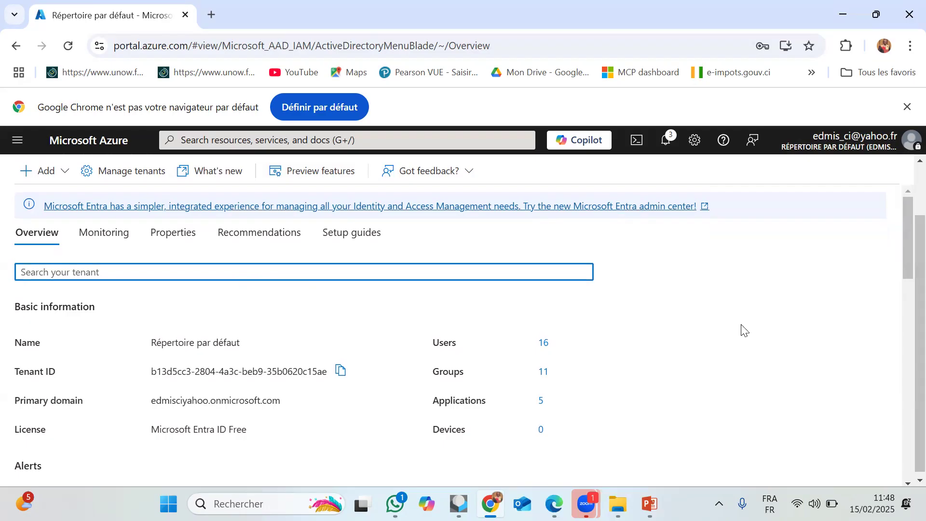
click(57, 175)
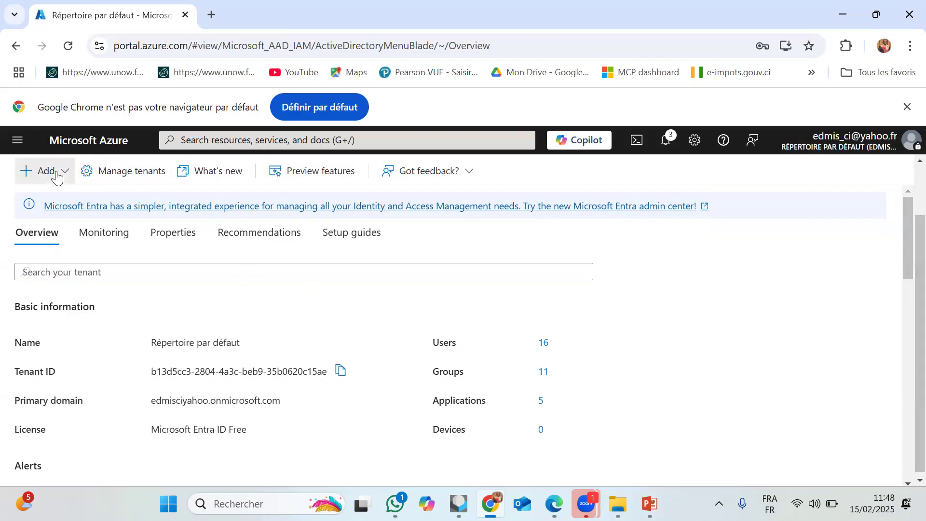
click(60, 177)
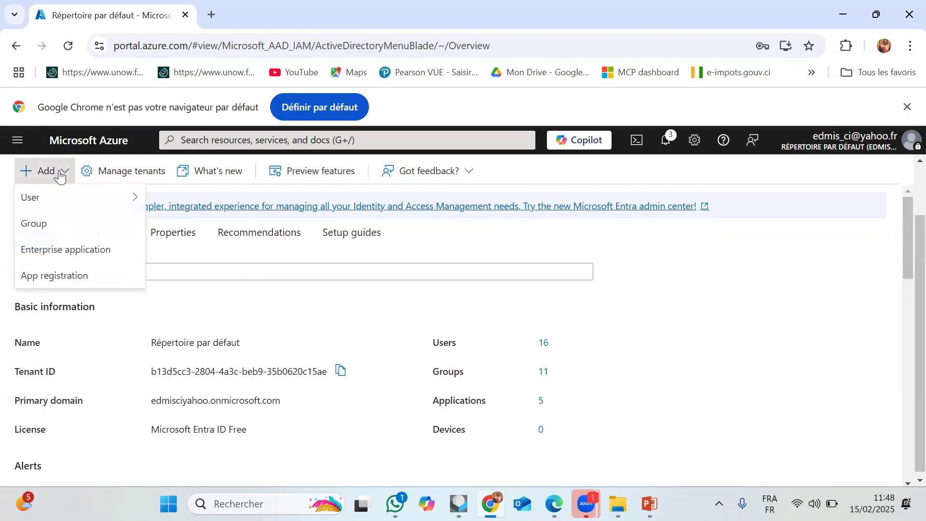
mouse_move(36, 200)
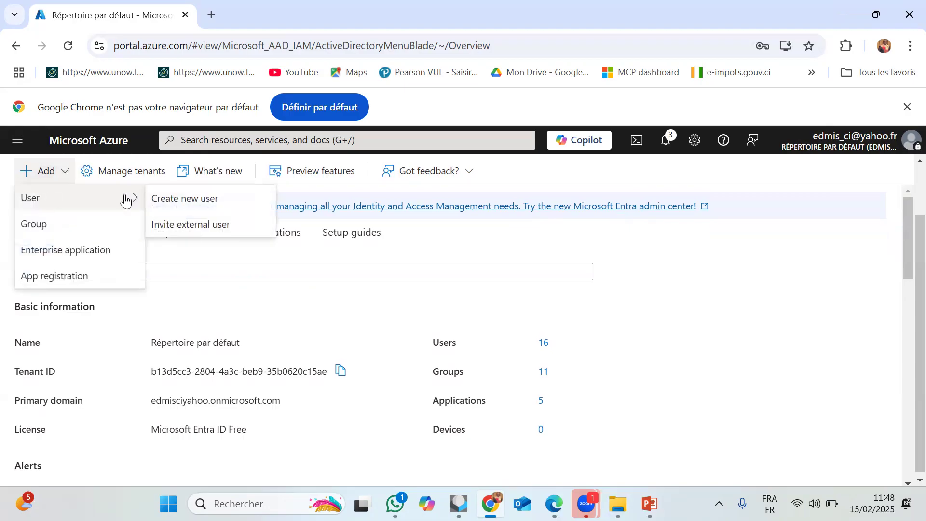
click(177, 203)
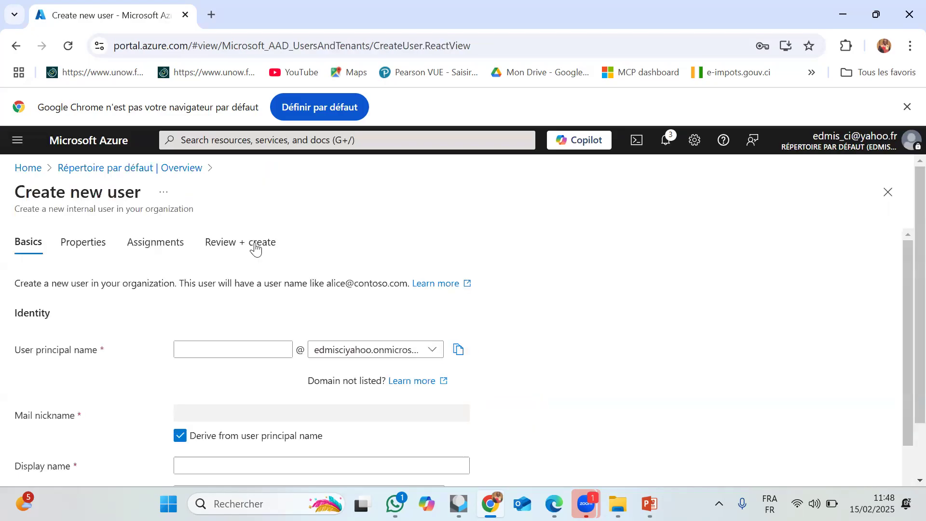
Autofill the principal name, reveal the generated password, and enter the user's first name as display name.
click(238, 352)
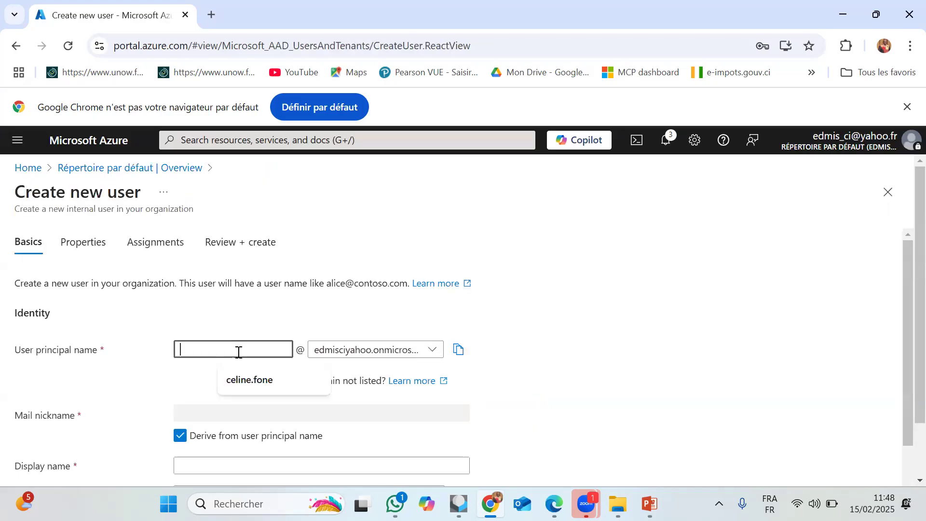
click(262, 384)
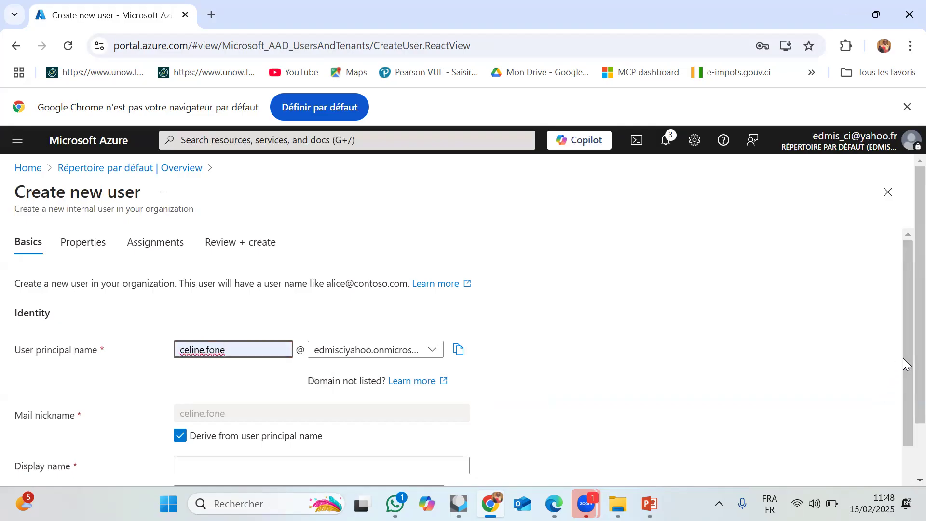
scroll(902, 358, down, 2)
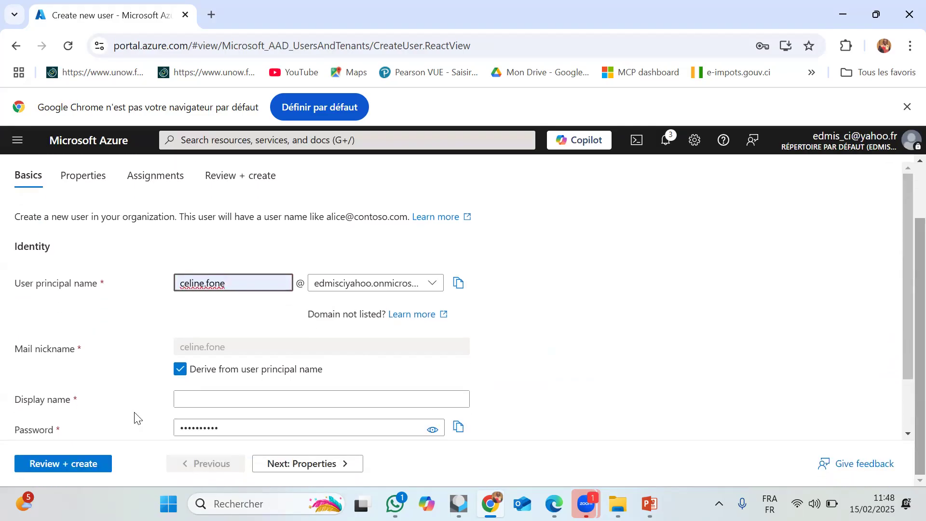
click(432, 427)
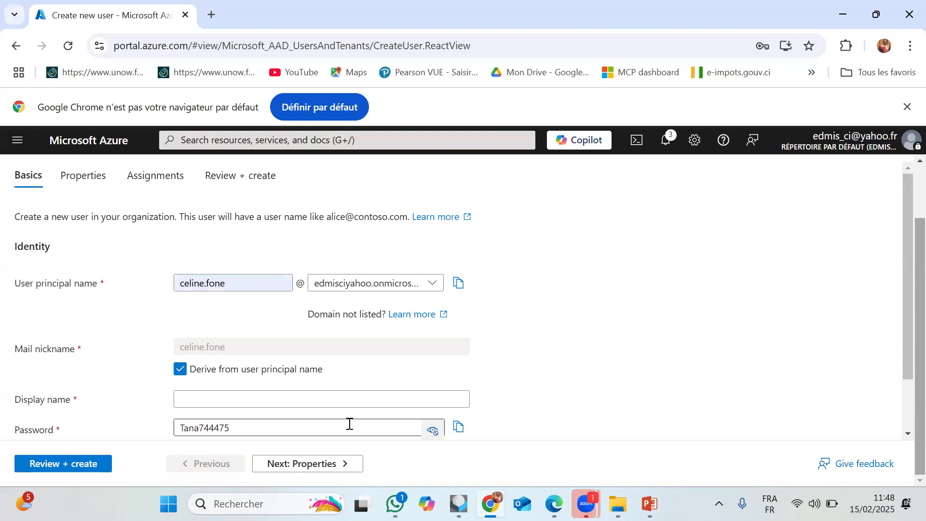
drag(259, 428, 81, 439)
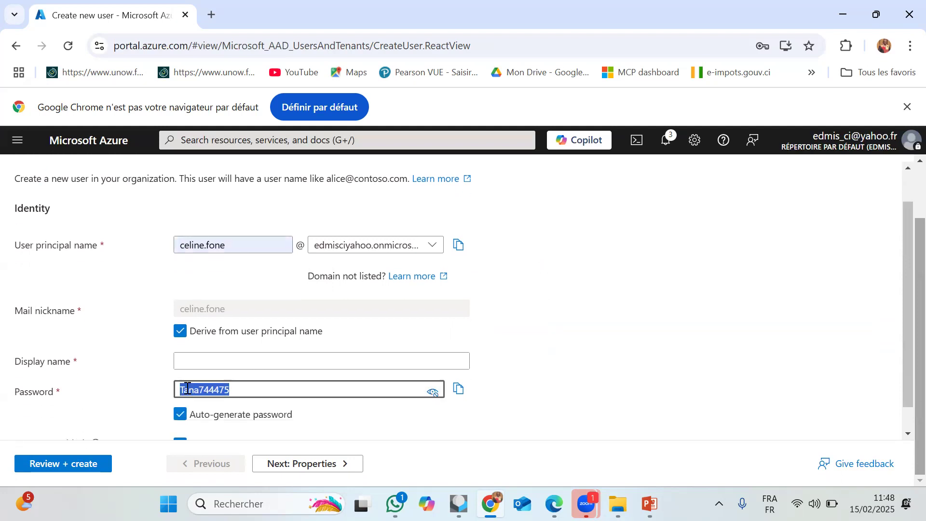
click(216, 365)
text(celine)
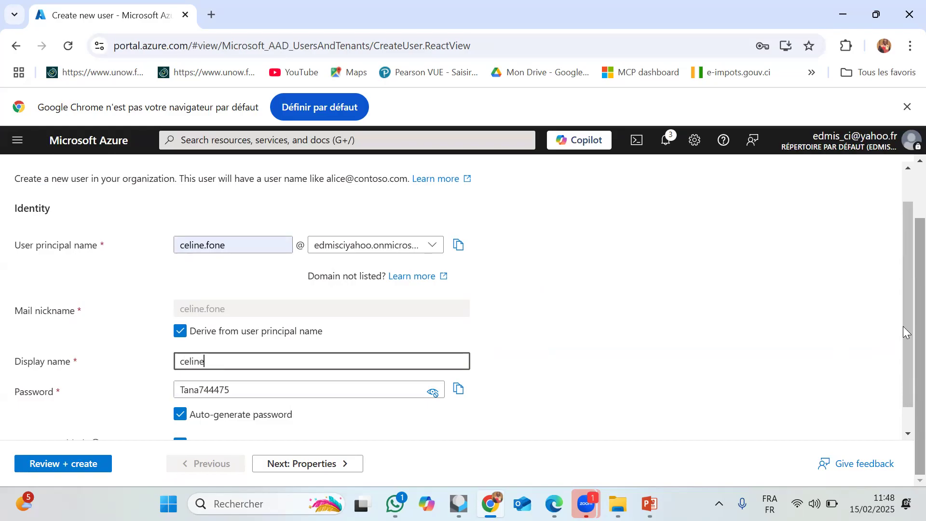
click(906, 433)
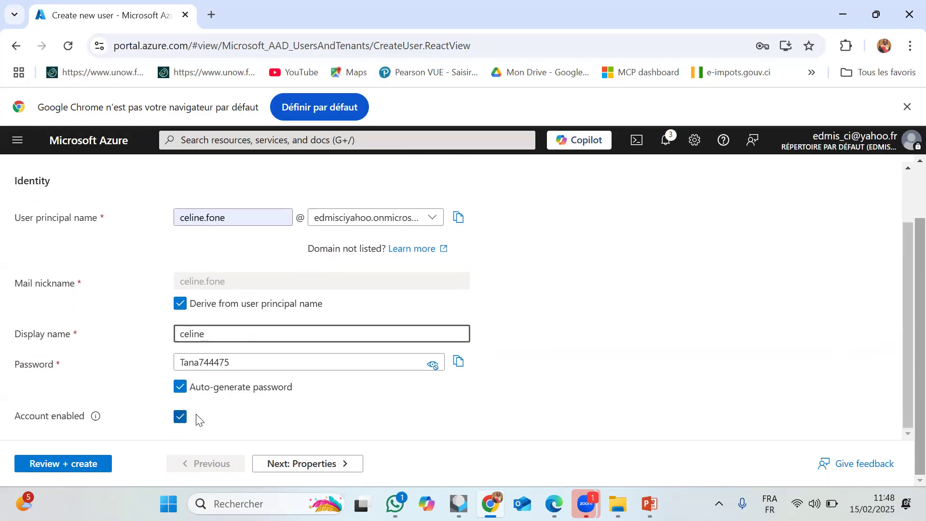
On the Properties step, enter the user's first and last name and keep user type Member.
click(262, 465)
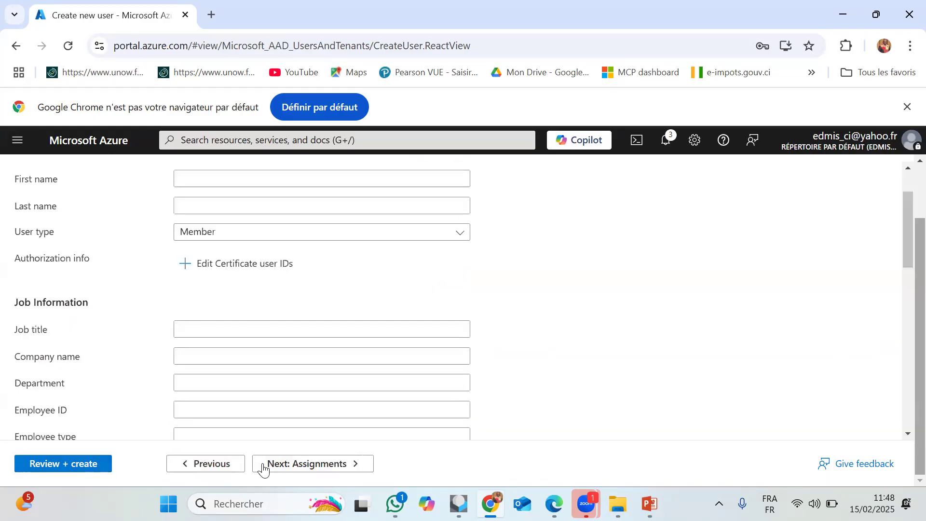
drag(918, 300, 903, 255)
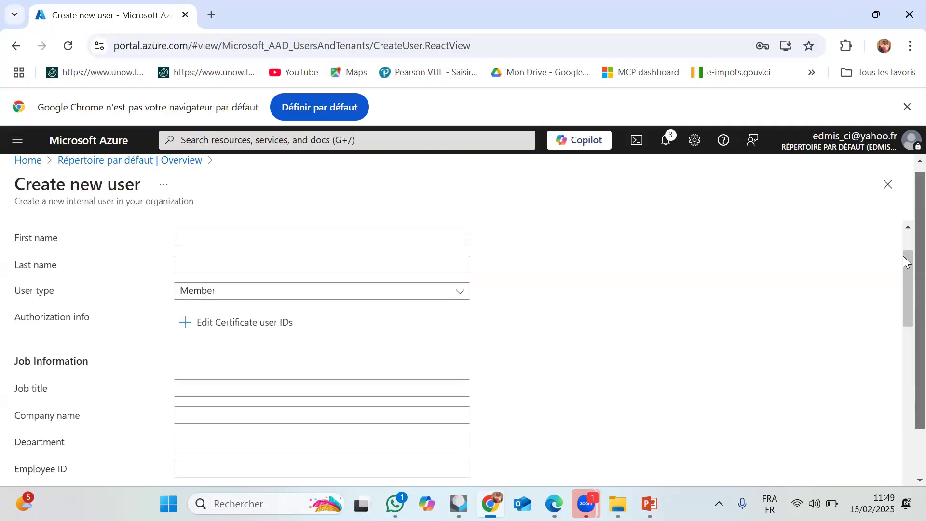
click(215, 231)
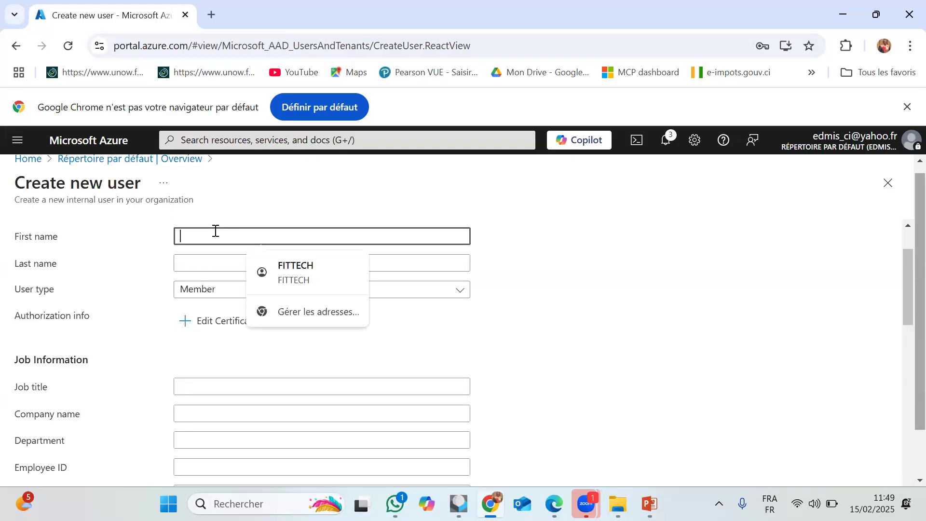
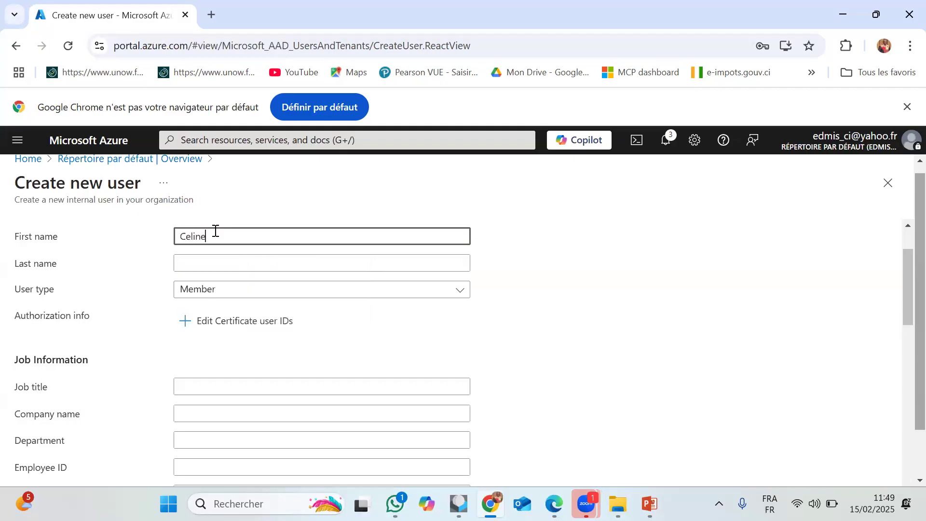
key(Tab)
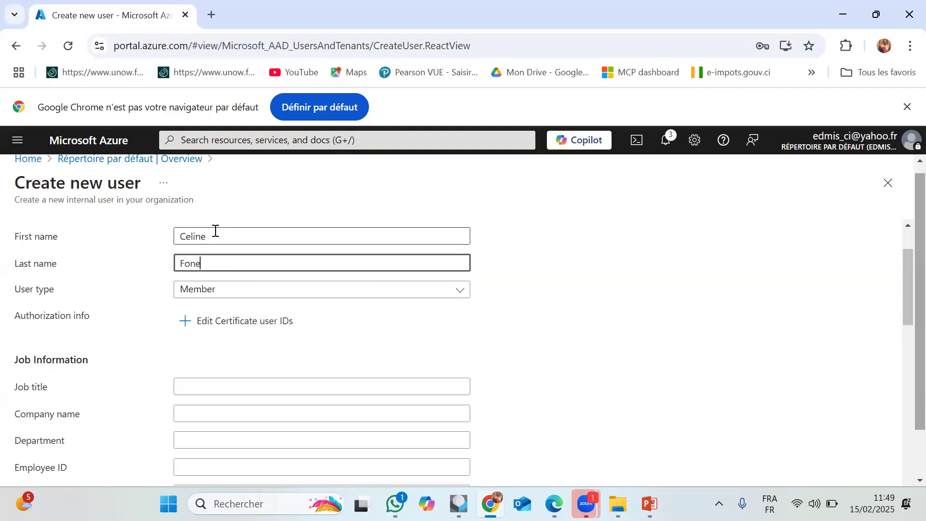
key(Tab)
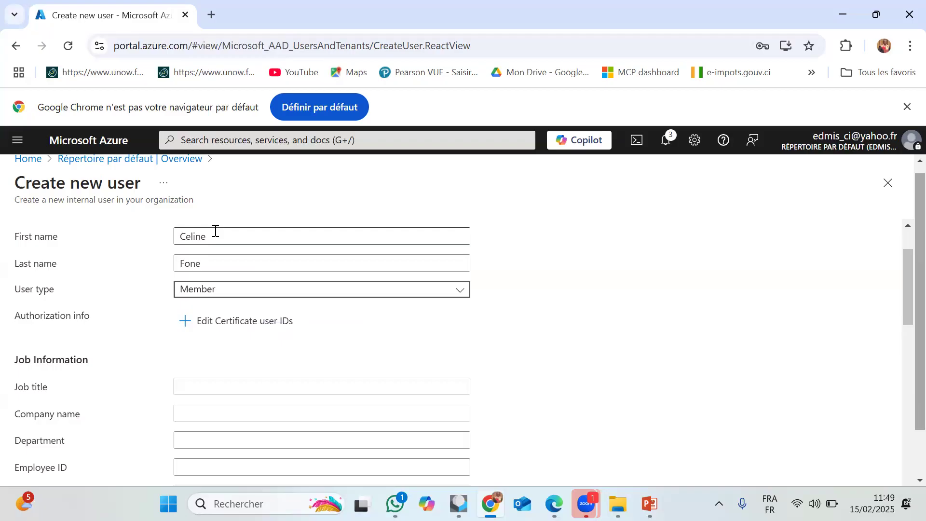
click(221, 299)
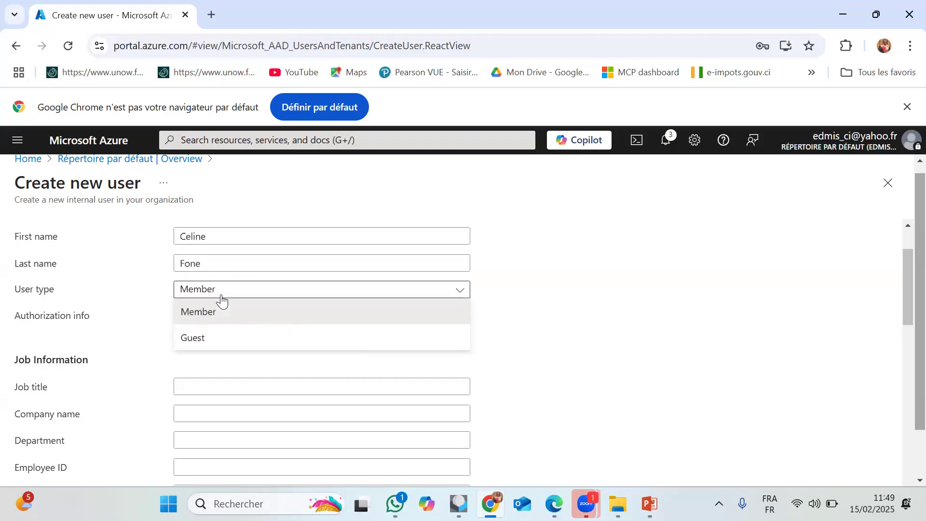
click(225, 312)
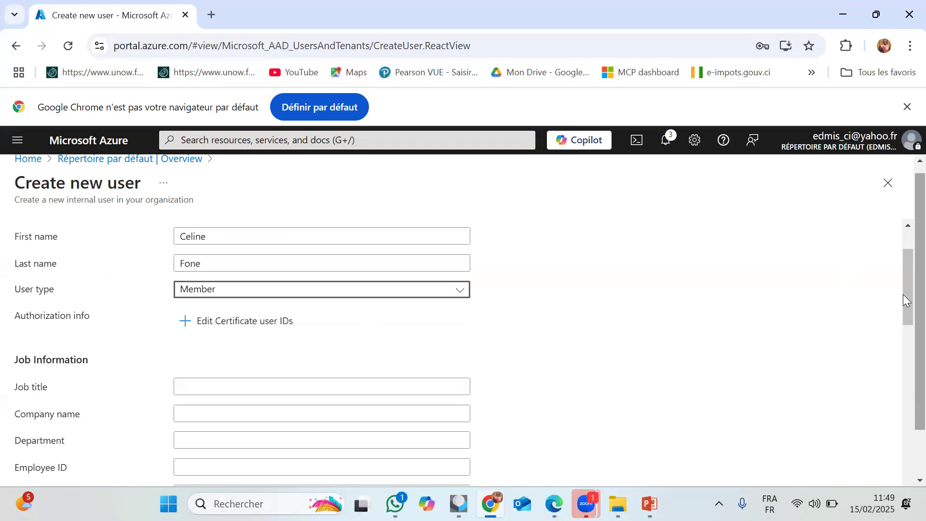
Set job title Manager, company name ascens and department IT.
scroll(903, 297, down, 1)
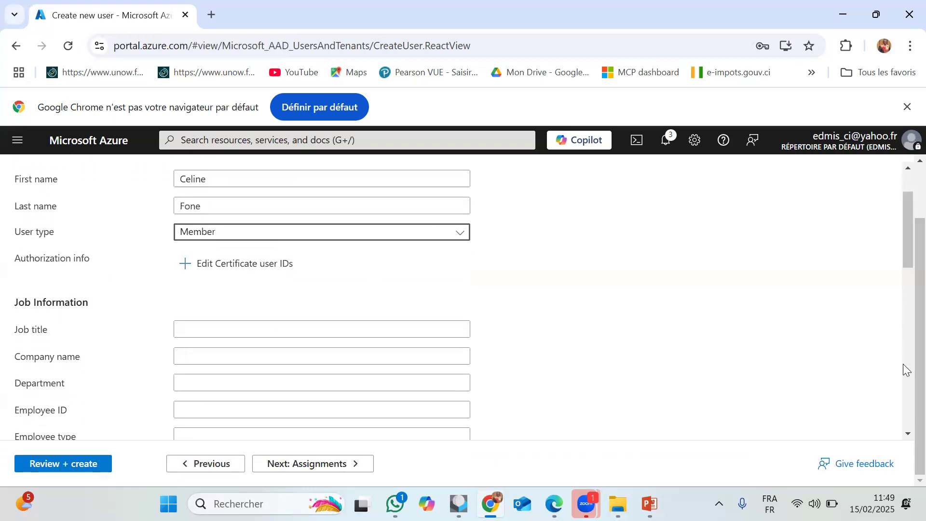
click(261, 332)
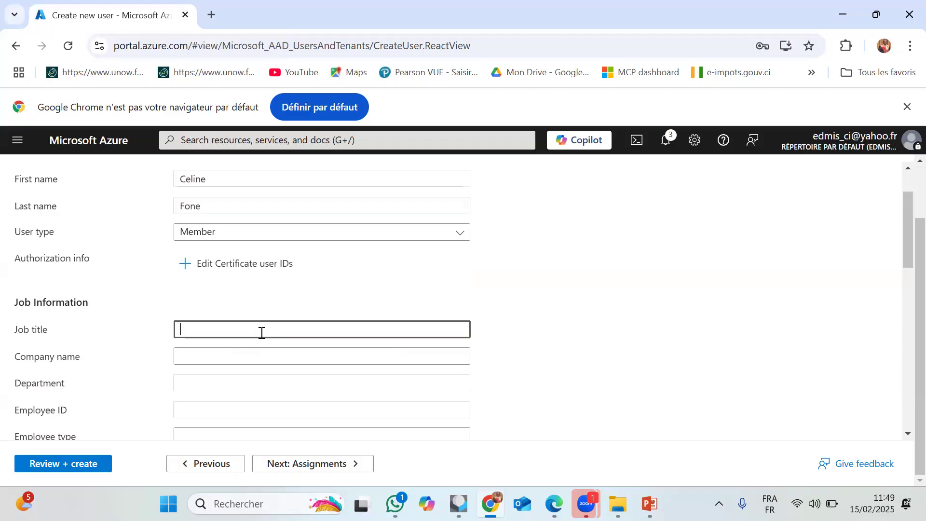
text(M)
text(a)
key(BackSpace)
text(anager)
click(234, 357)
text(ascens)
key(Tab)
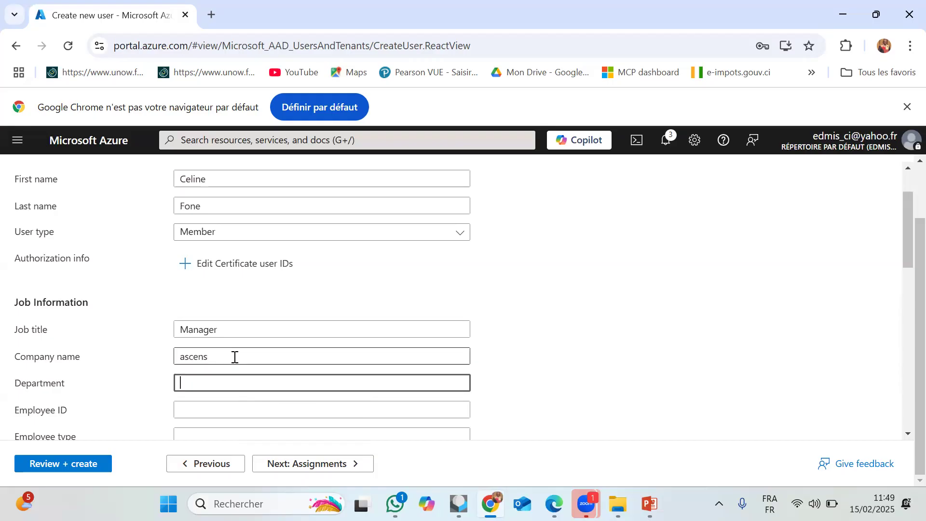
text(IT)
key(Tab)
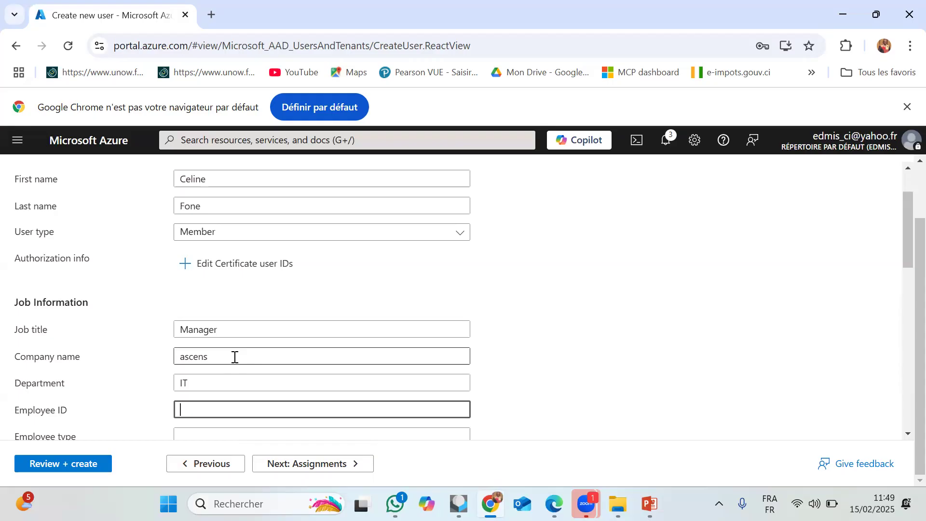
click(906, 434)
click(906, 434)
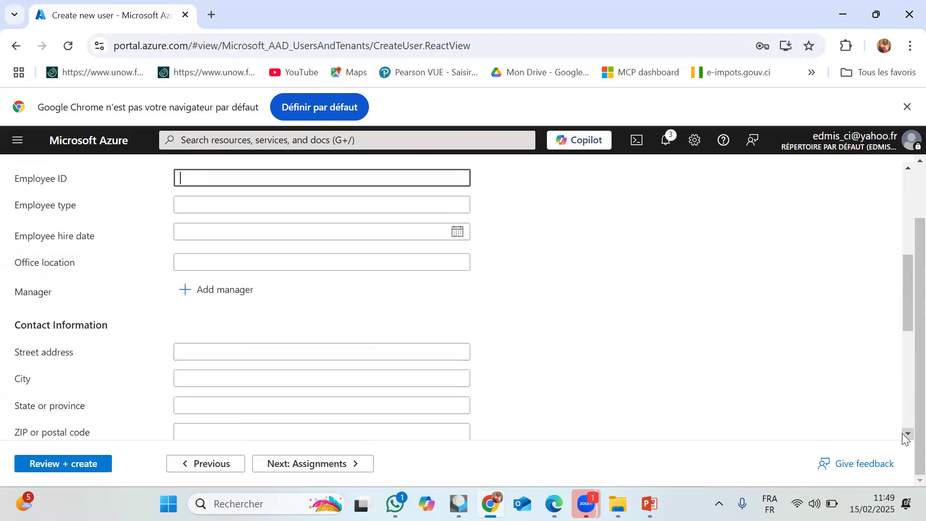
click(907, 434)
click(906, 434)
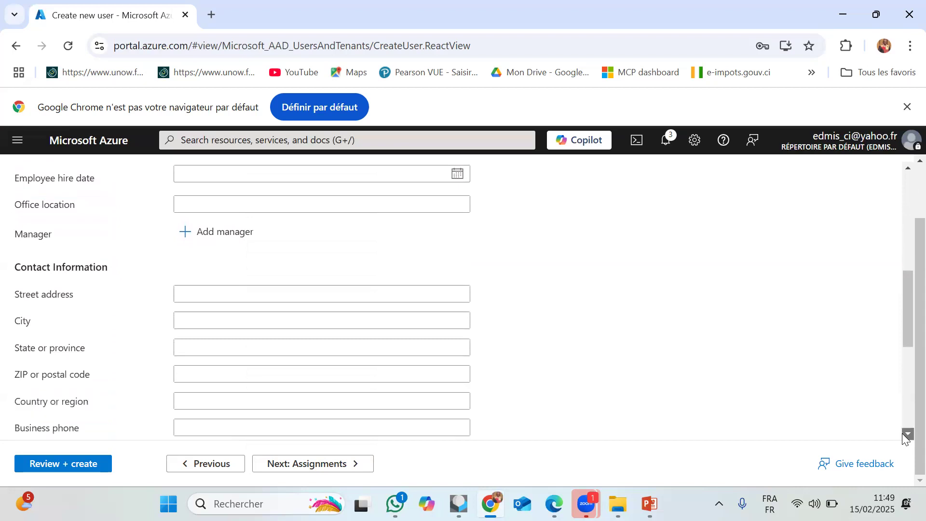
click(906, 434)
click(907, 434)
click(906, 434)
click(907, 434)
click(907, 434)
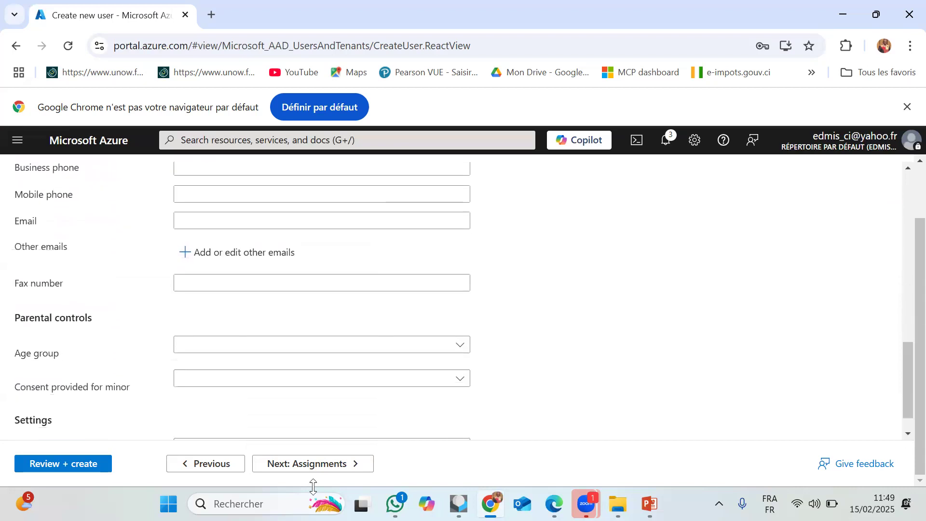
Close the Add group panel without assigning groups and continue to Review + create.
click(299, 464)
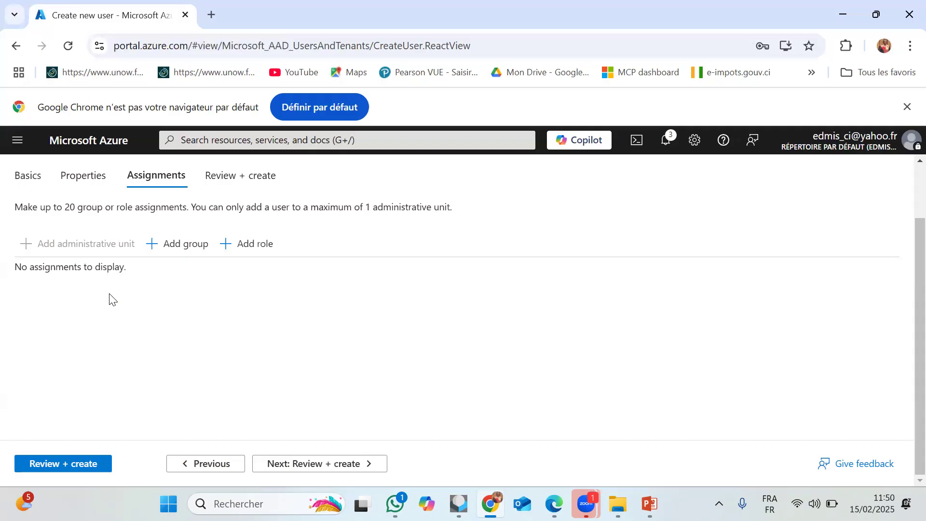
click(186, 247)
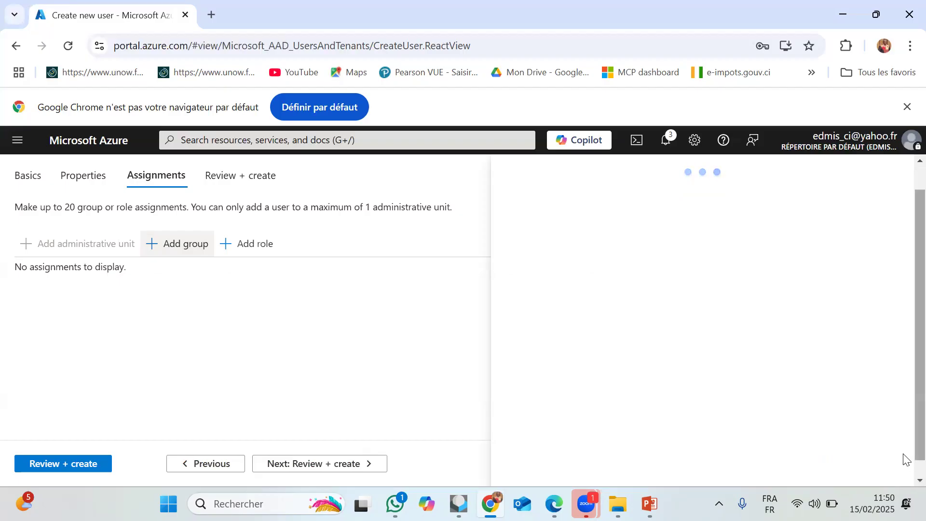
scroll(903, 434, up, 1)
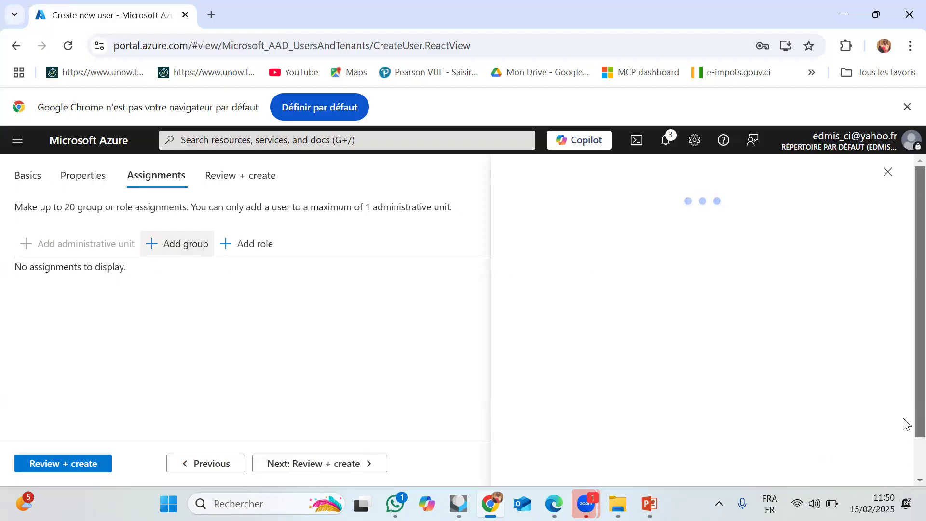
scroll(903, 440, down, 2)
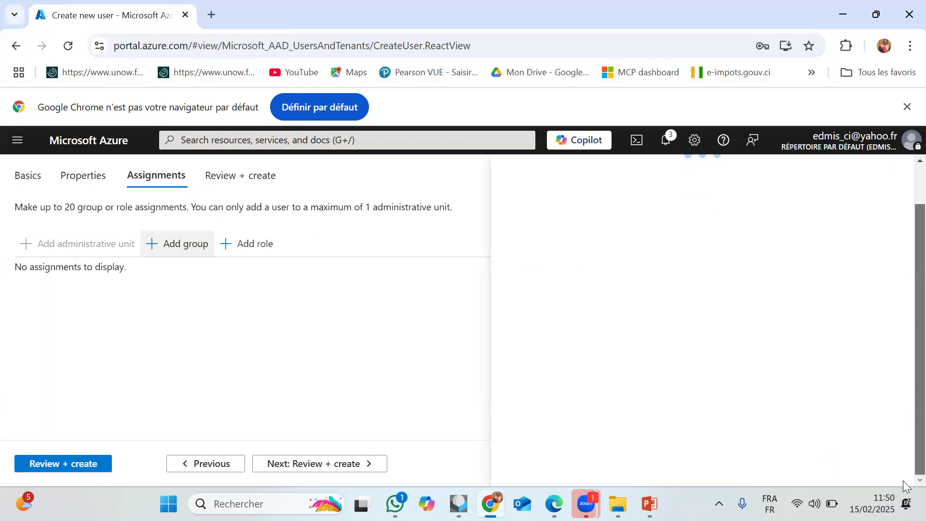
scroll(904, 371, up, 1)
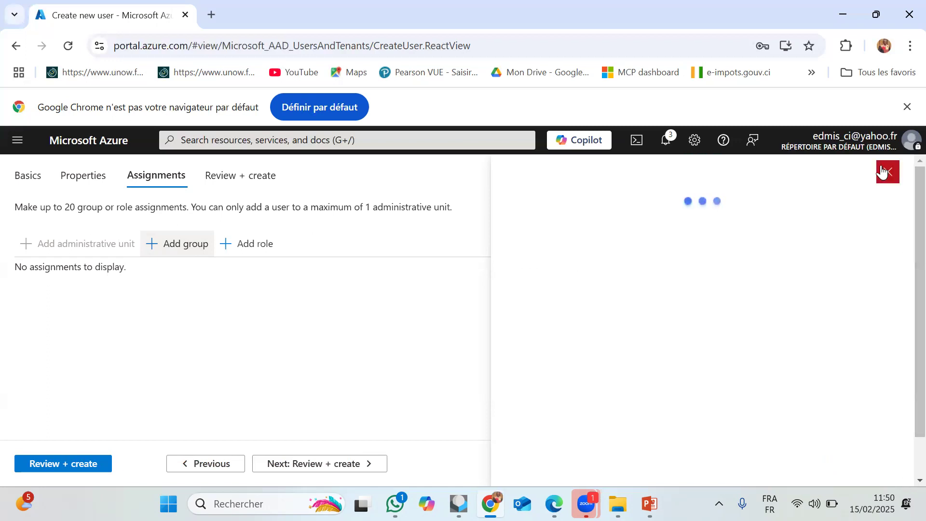
click(881, 171)
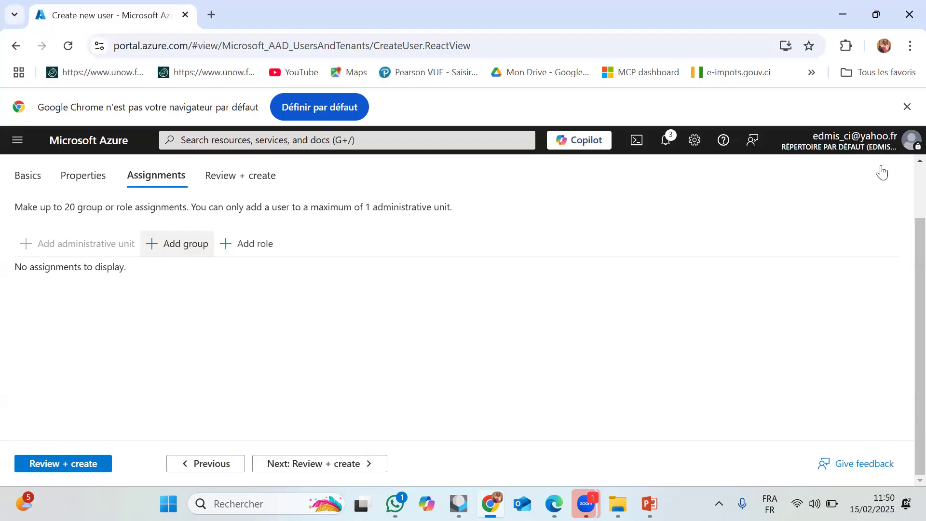
click(300, 466)
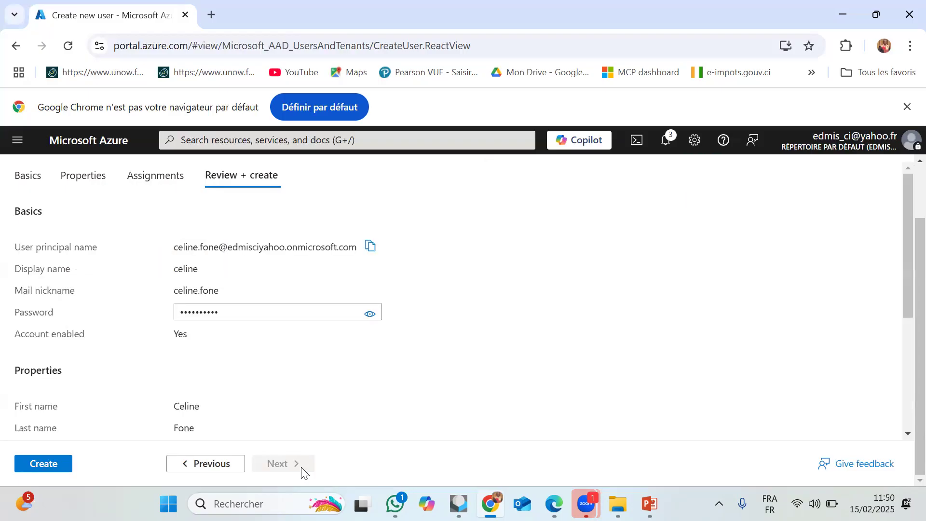
Create the Member user (Manager, IT, ascens) from the review summary.
drag(903, 211, 885, 443)
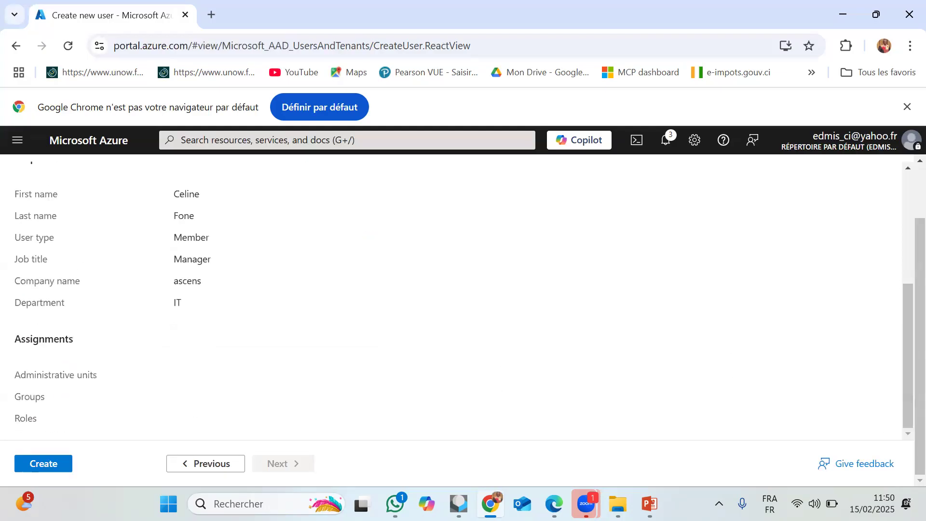
click(44, 463)
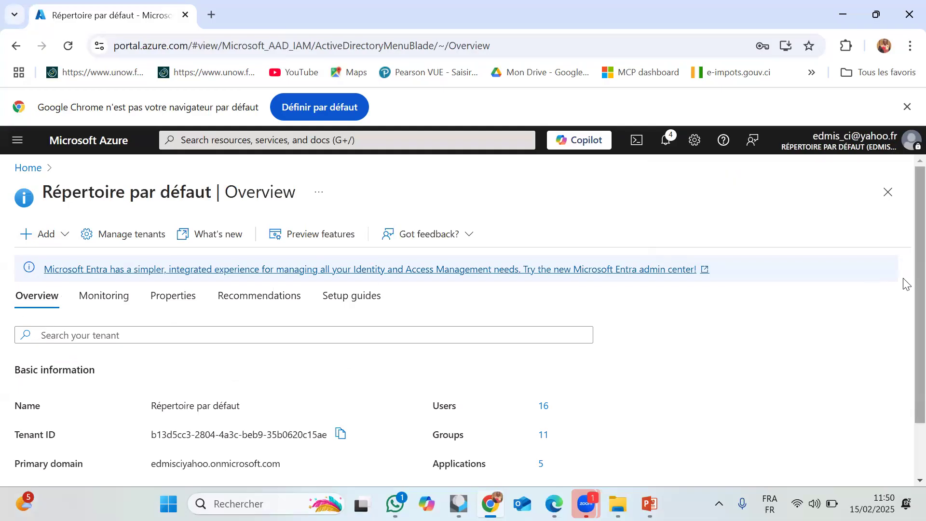
Open Manage > Users for Répertoire par défaut to see all 17 users.
scroll(903, 328, down, 2)
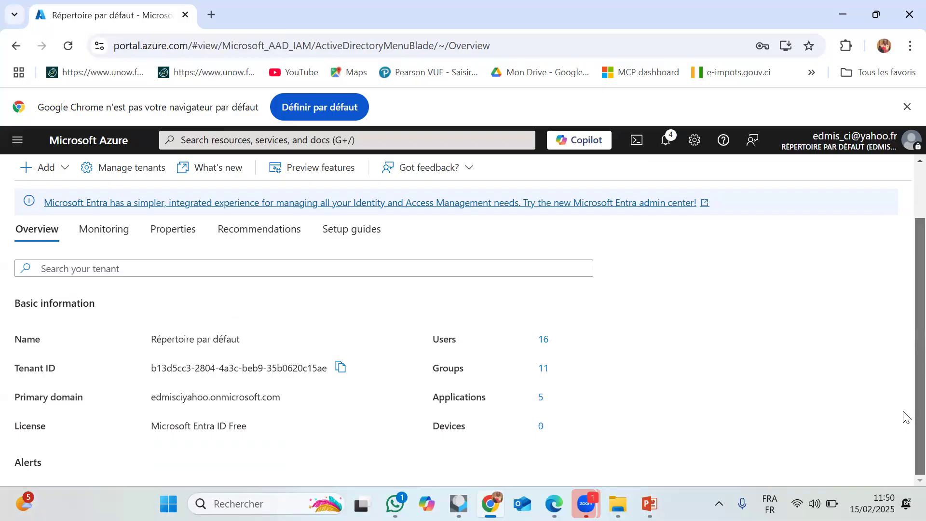
scroll(905, 246, up, 2)
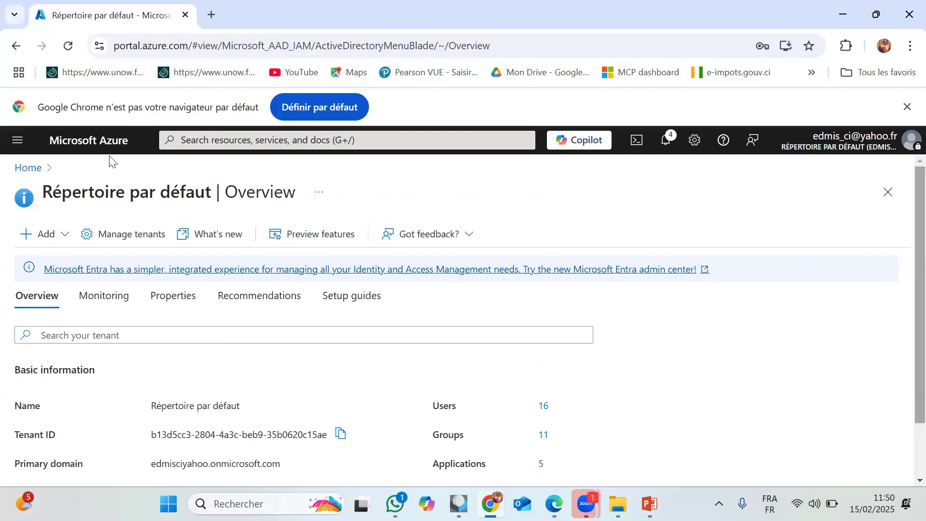
click(14, 139)
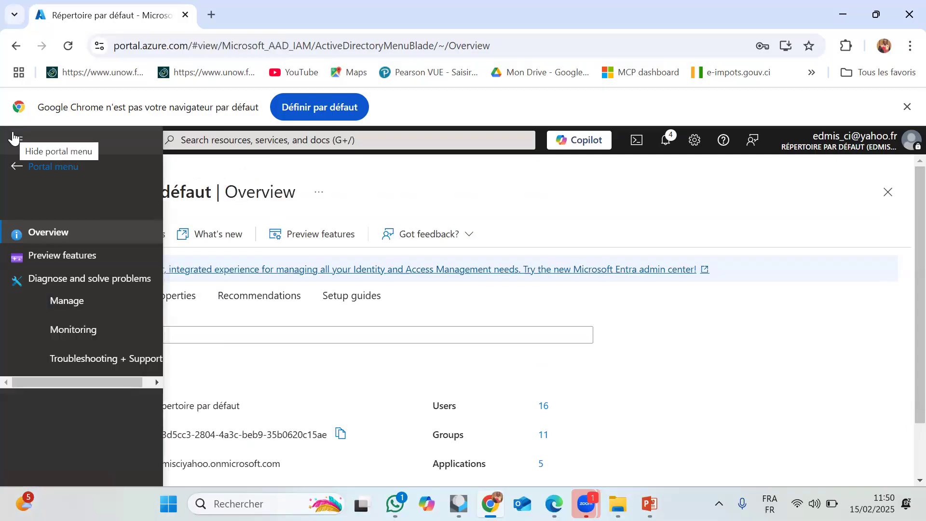
click(78, 303)
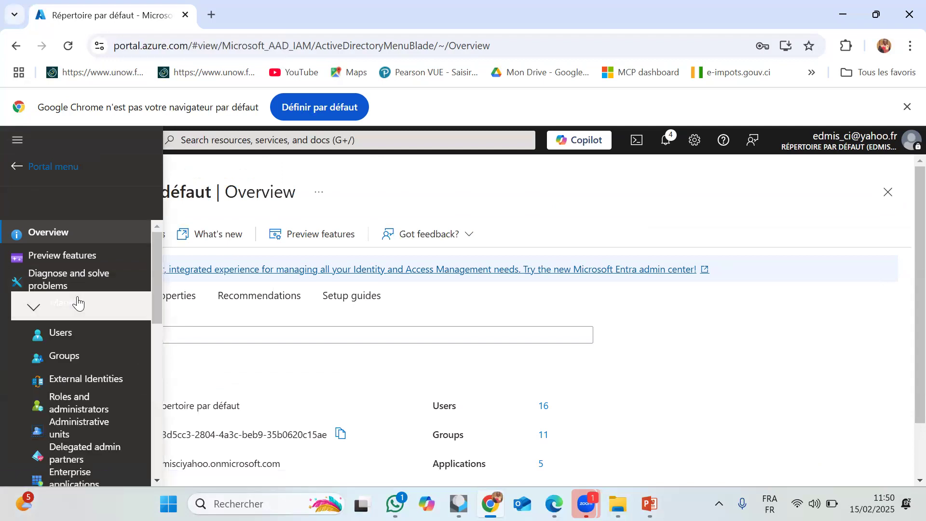
click(72, 336)
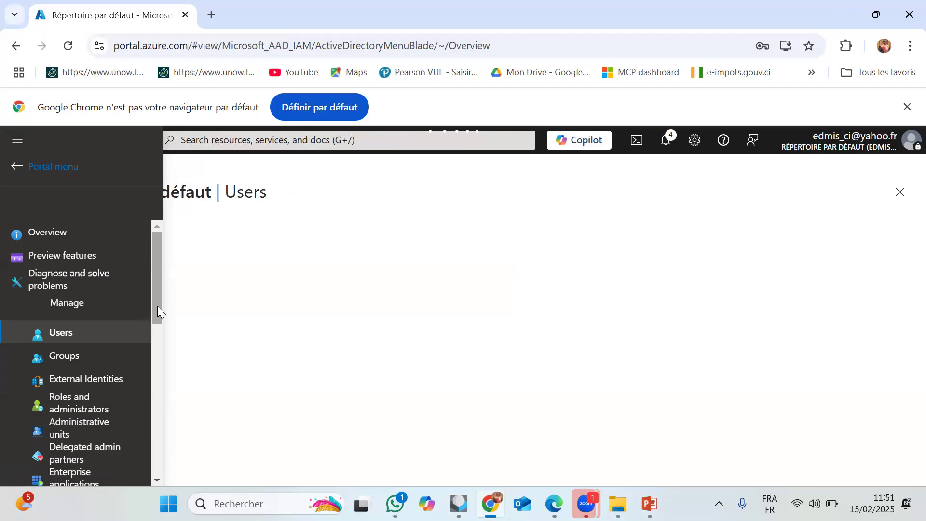
scroll(151, 326, down, 1)
scroll(150, 338, down, 3)
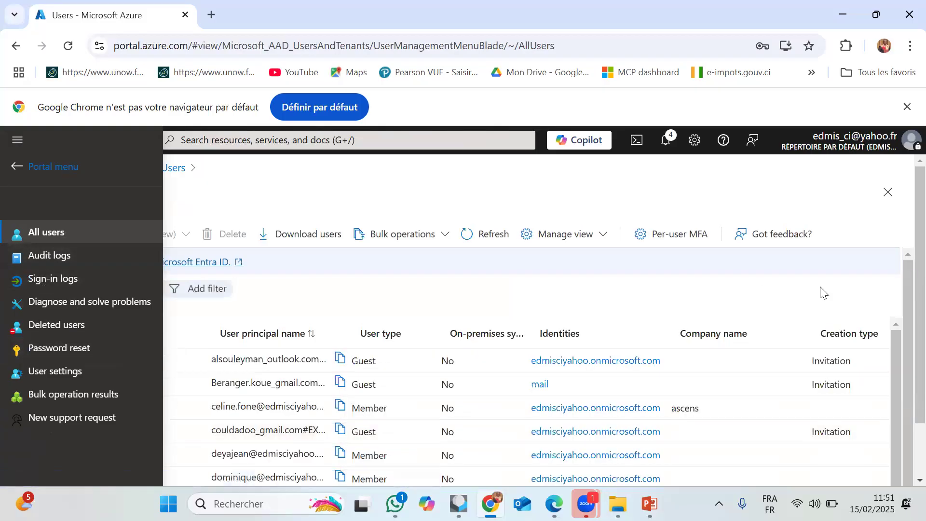
click(914, 310)
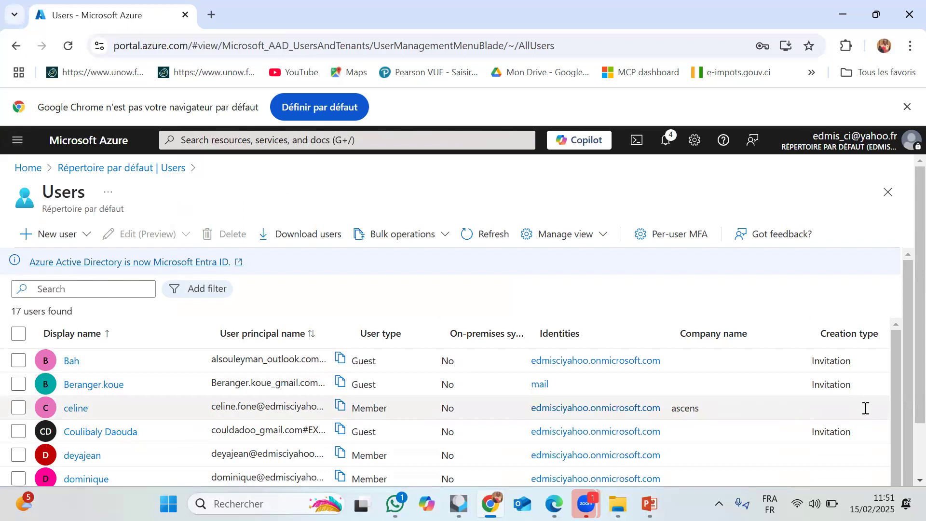
Start an external guest invitation and enter the guest's e-mail address and display name.
click(90, 238)
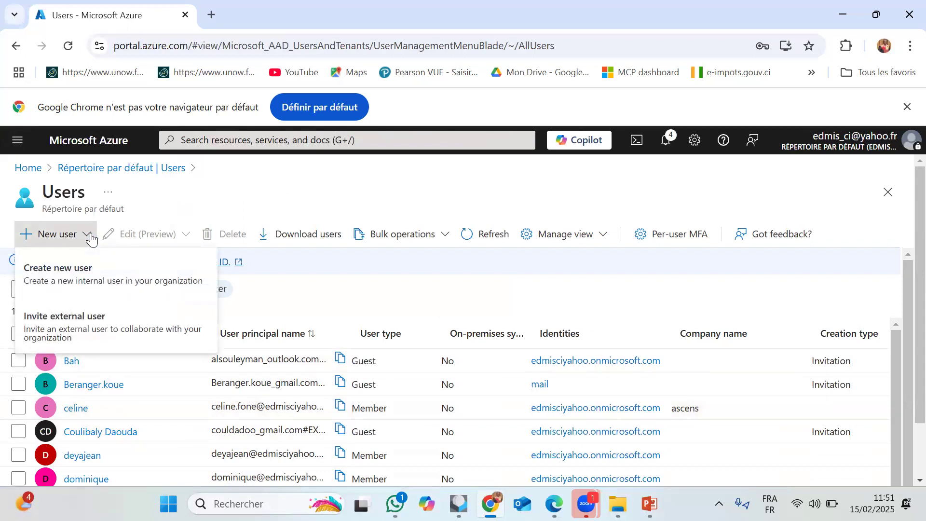
click(87, 324)
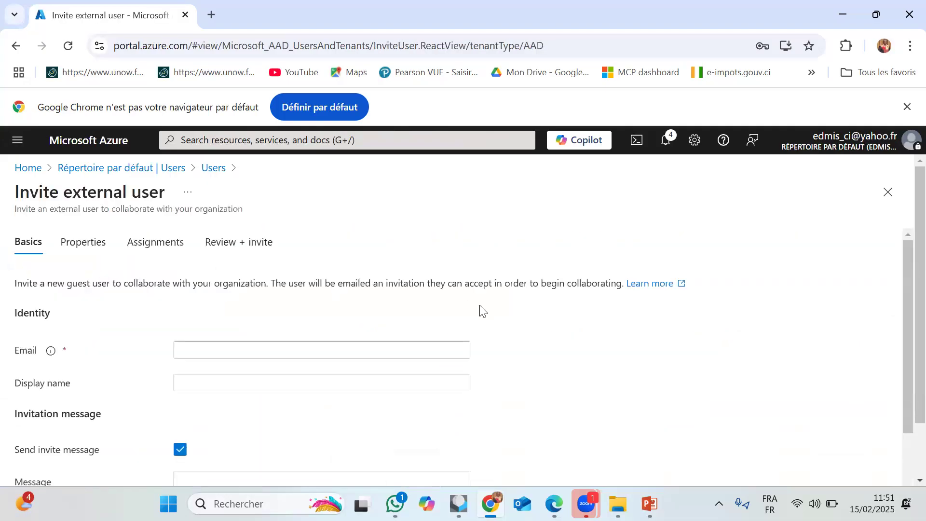
click(219, 352)
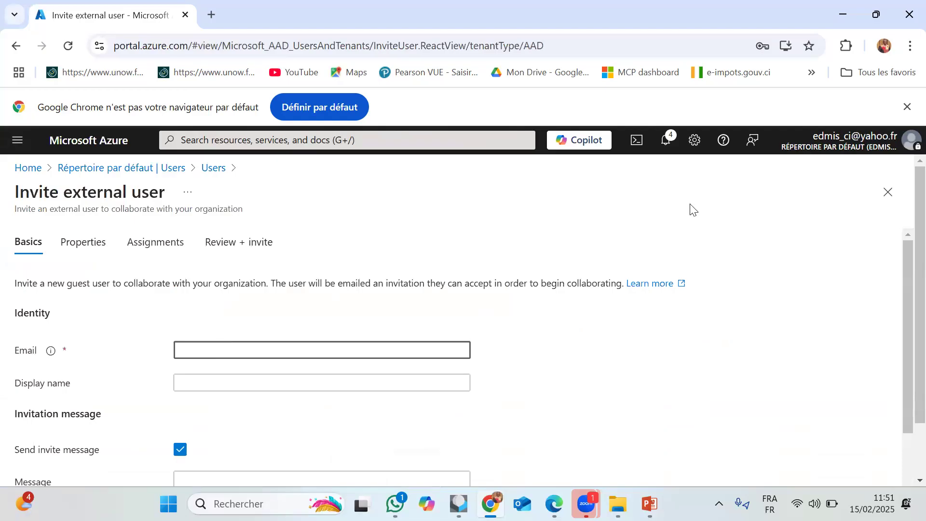
drag(903, 226, 903, 288)
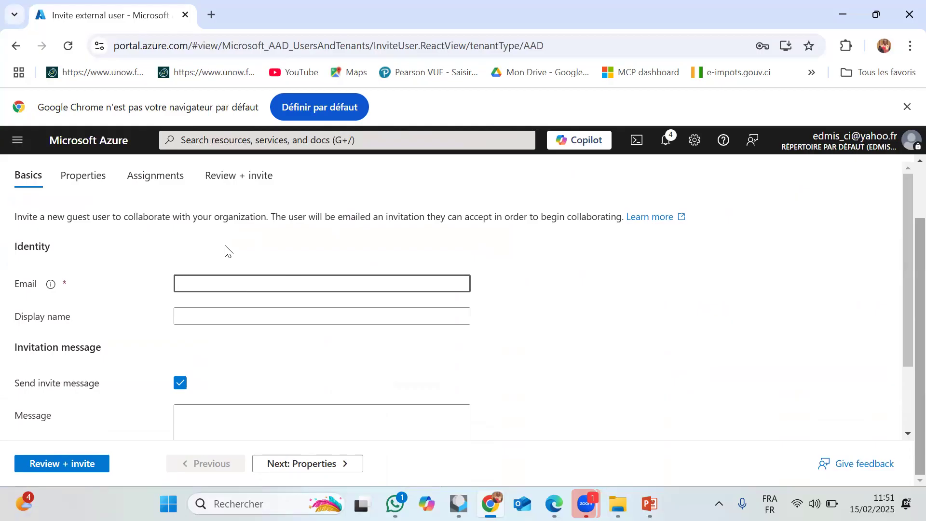
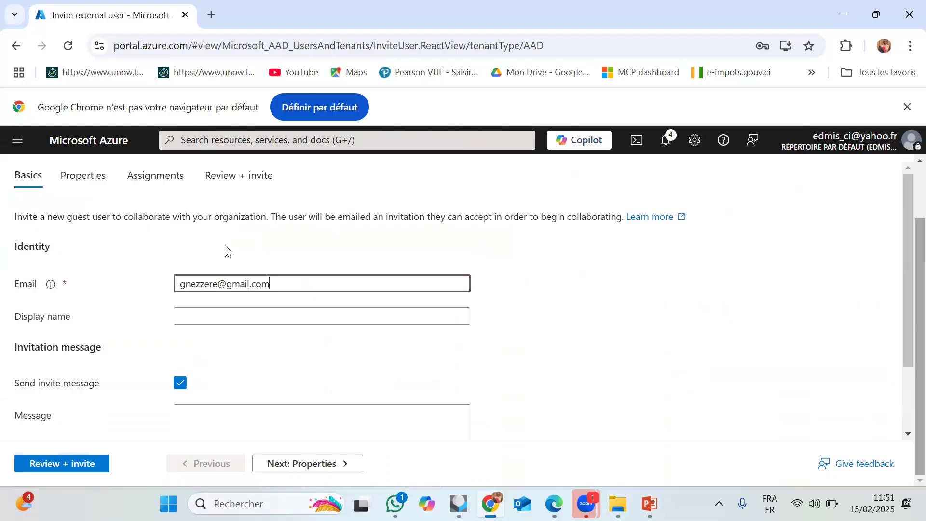
key(Tab)
text(G)
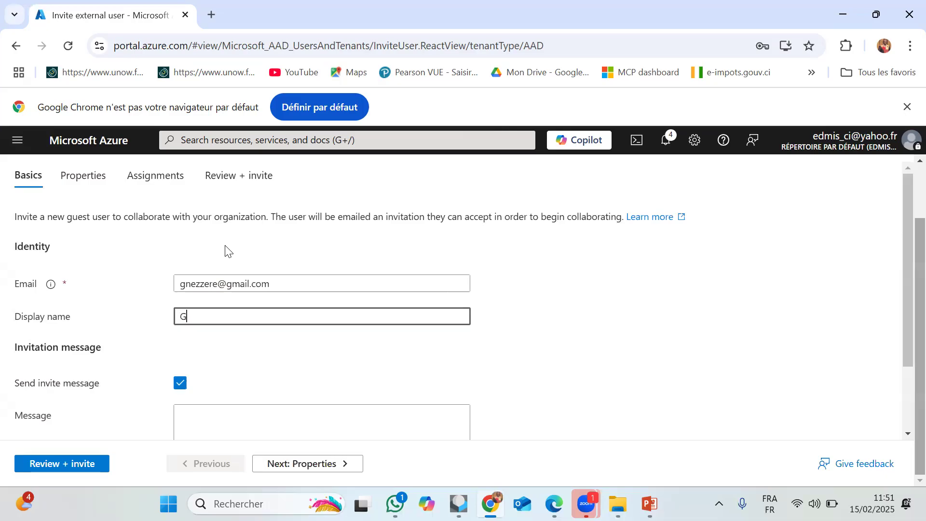
text(nezzere)
Write the invitation message 'Hello dear' / 'nice to wrk with you on this topic' on two lines.
key(Tab)
key(Tab)
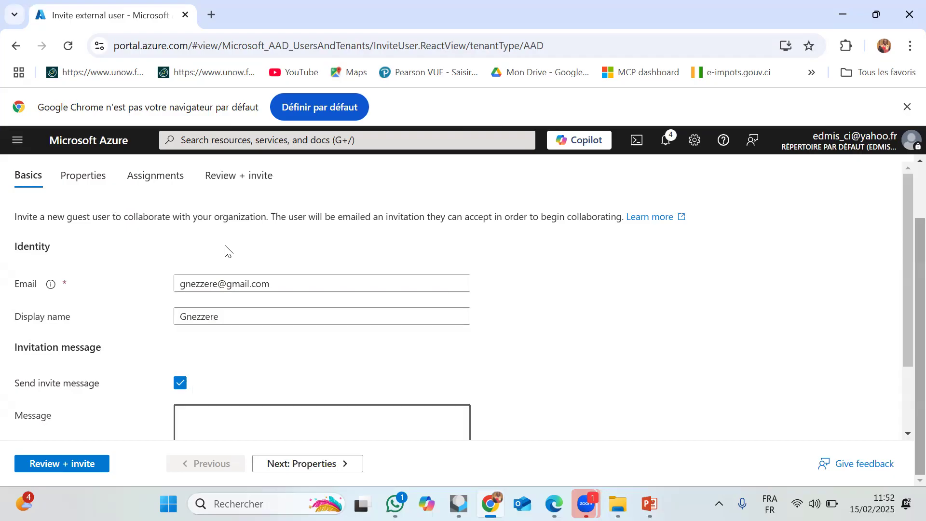
drag(903, 346, 904, 434)
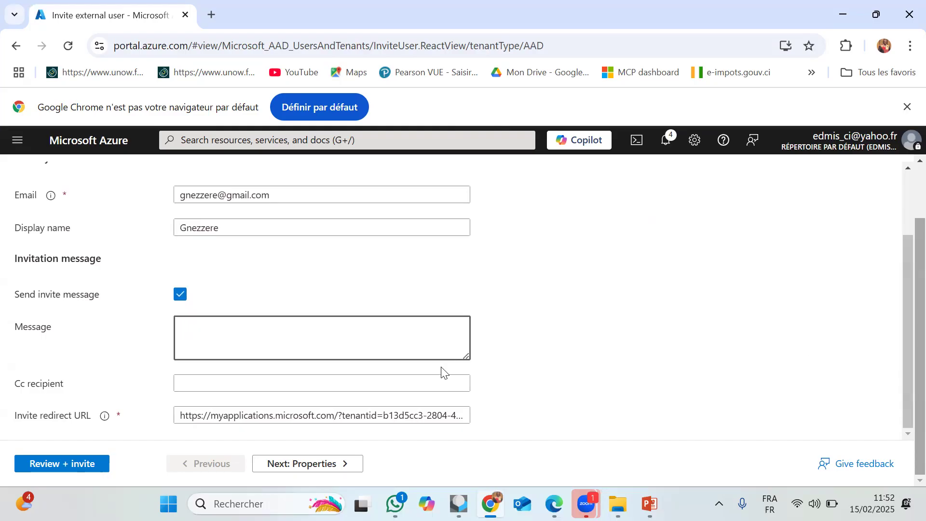
text(Hello dear)
key(Return)
text(nice )
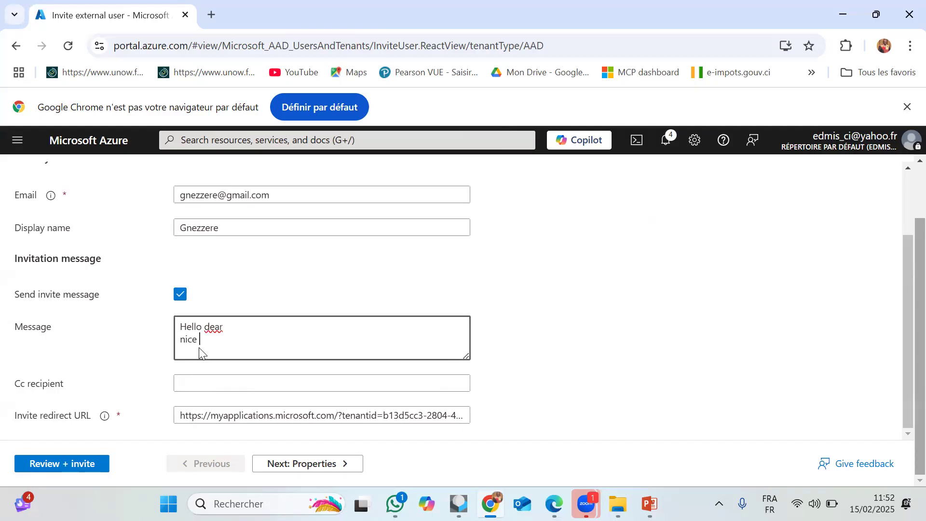
text(to wrk with you on this t)
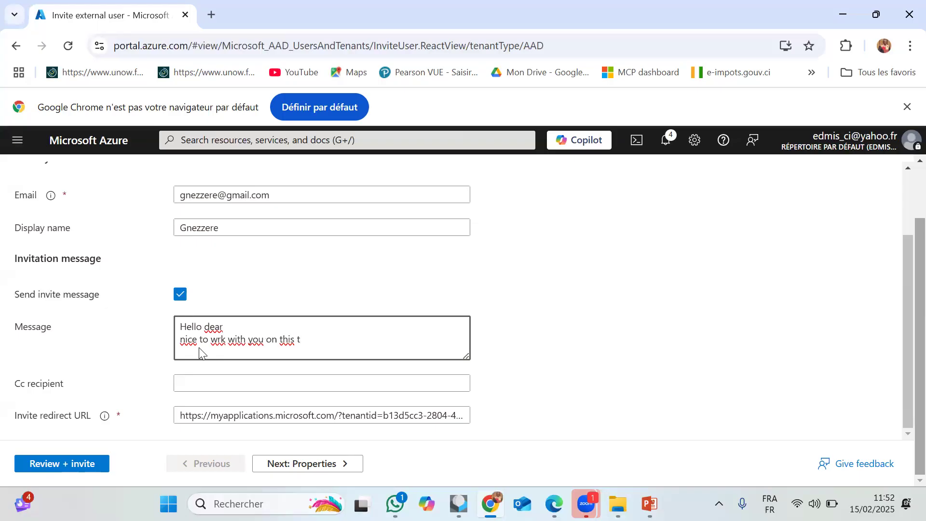
key(BackSpace)
text(topic)
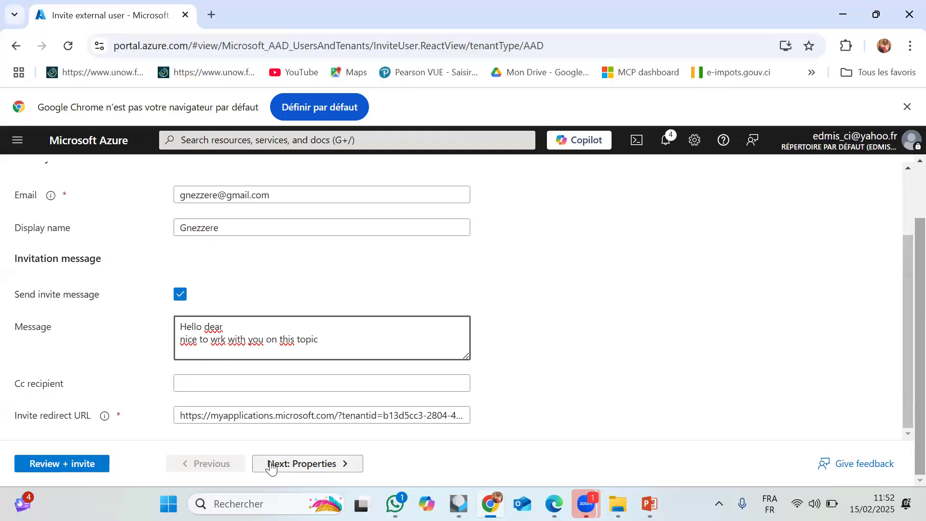
Pass through the empty Properties and Assignments tabs to the Review + invite tab.
click(317, 464)
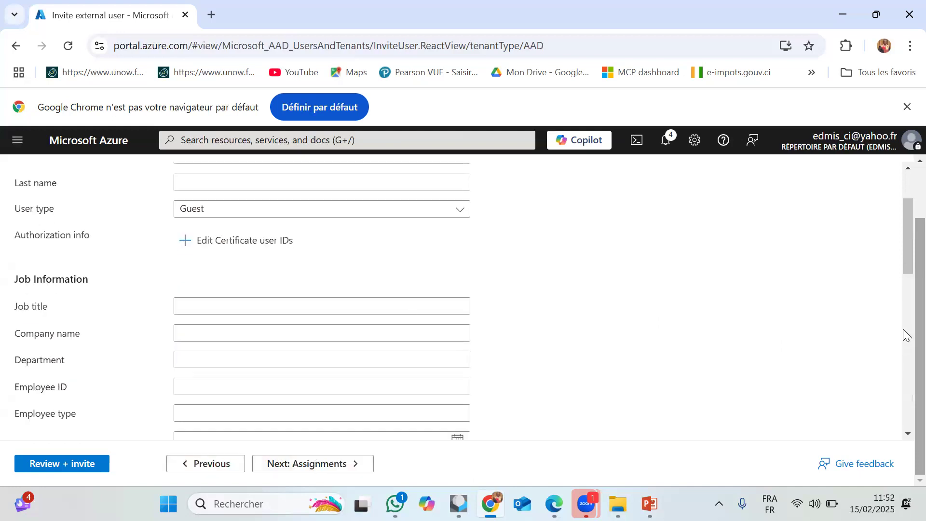
scroll(904, 333, up, 2)
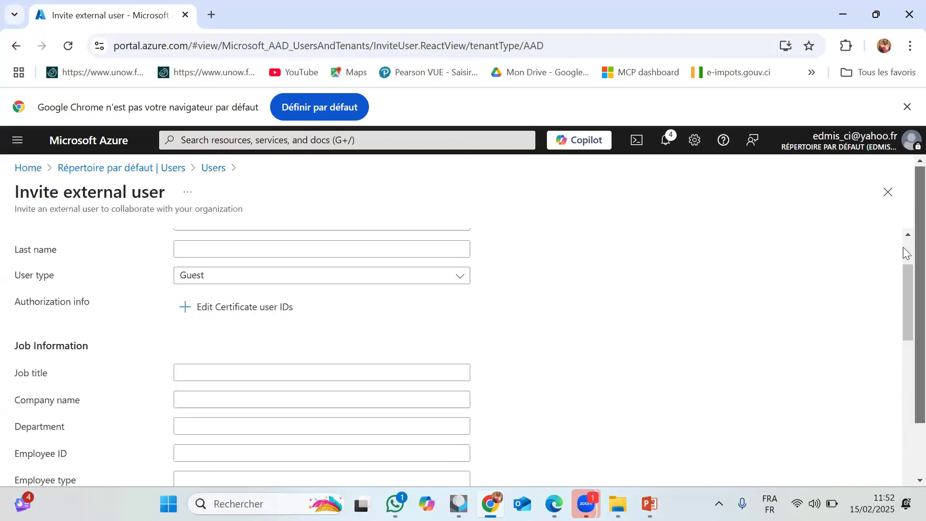
drag(906, 289, 902, 458)
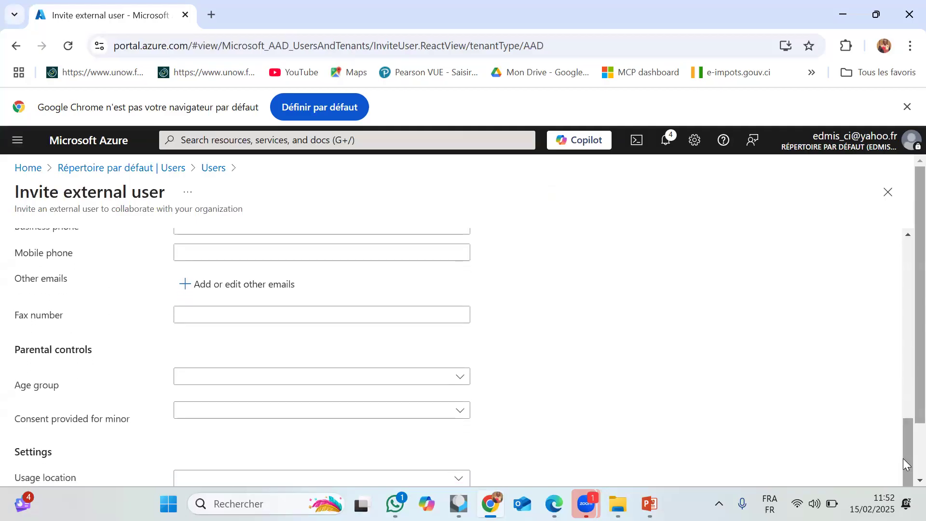
scroll(903, 445, down, 1)
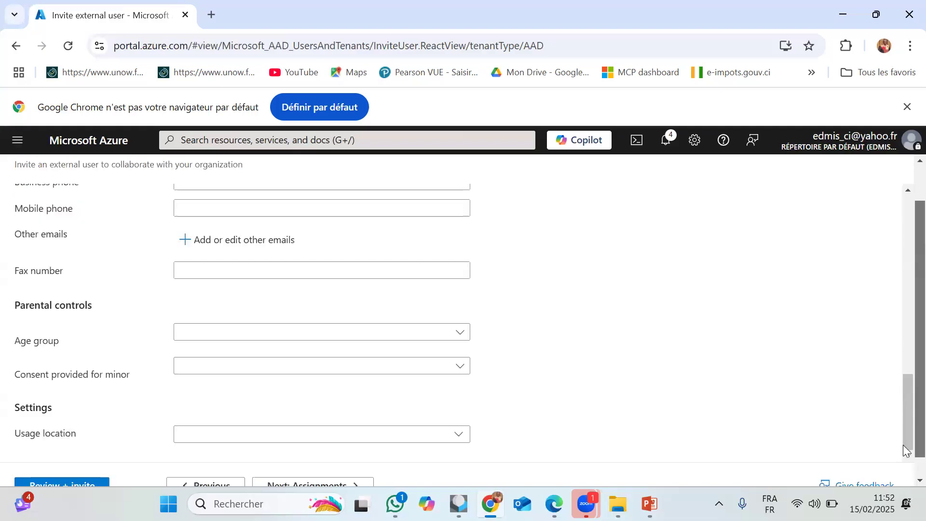
click(301, 462)
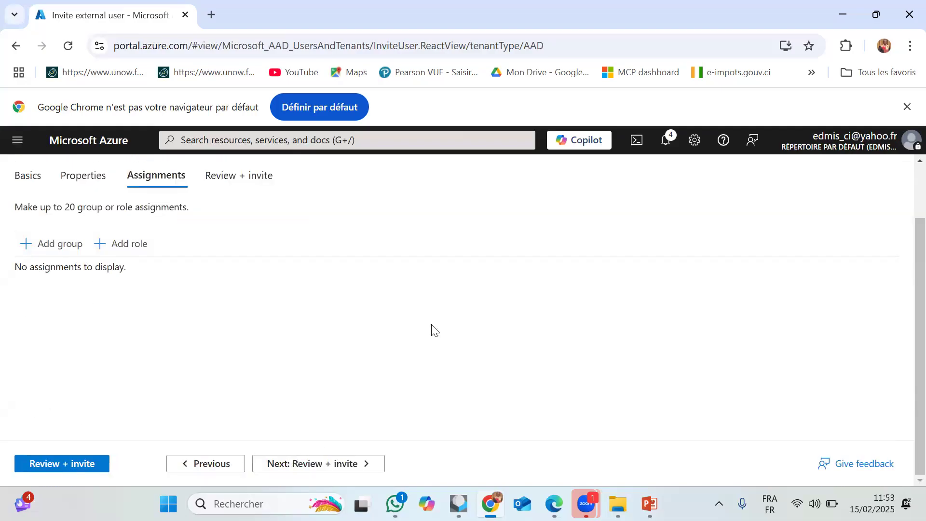
click(287, 459)
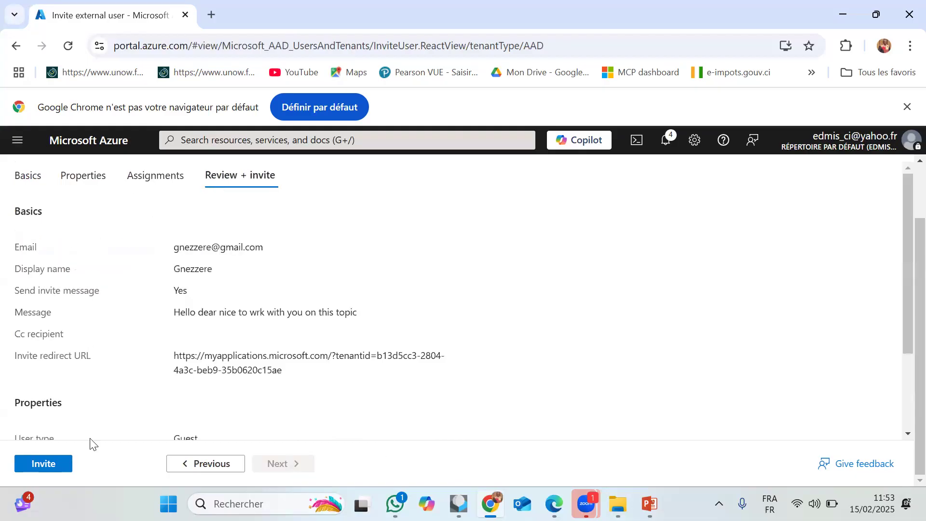
Send the invitation to the external guest.
click(52, 462)
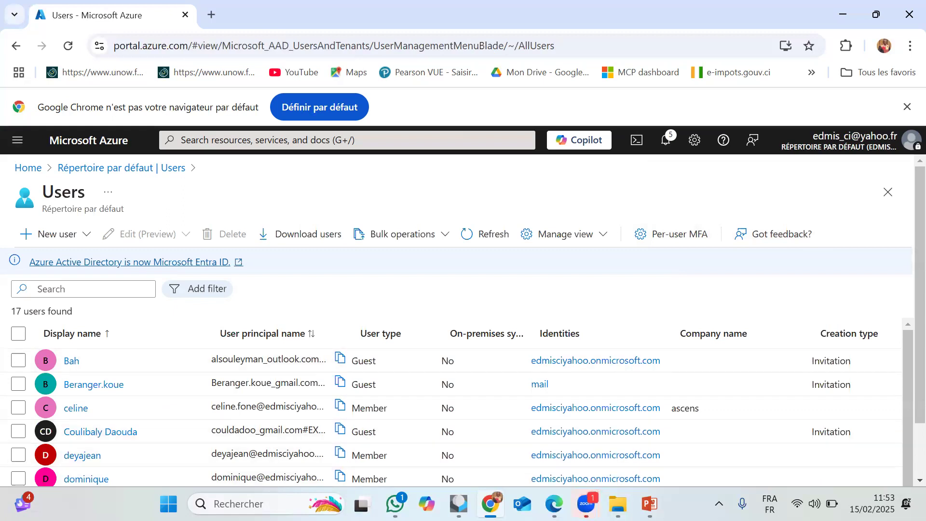
mouse_move(585, 504)
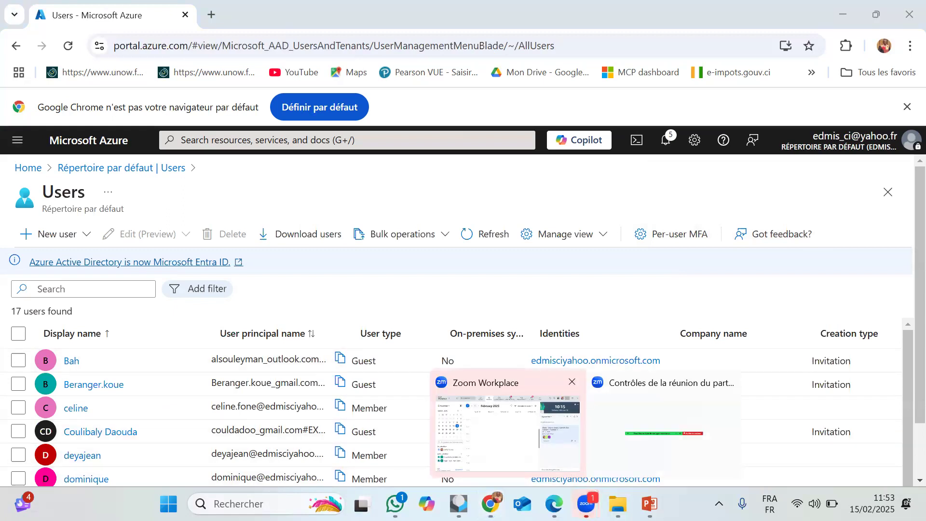
click(695, 273)
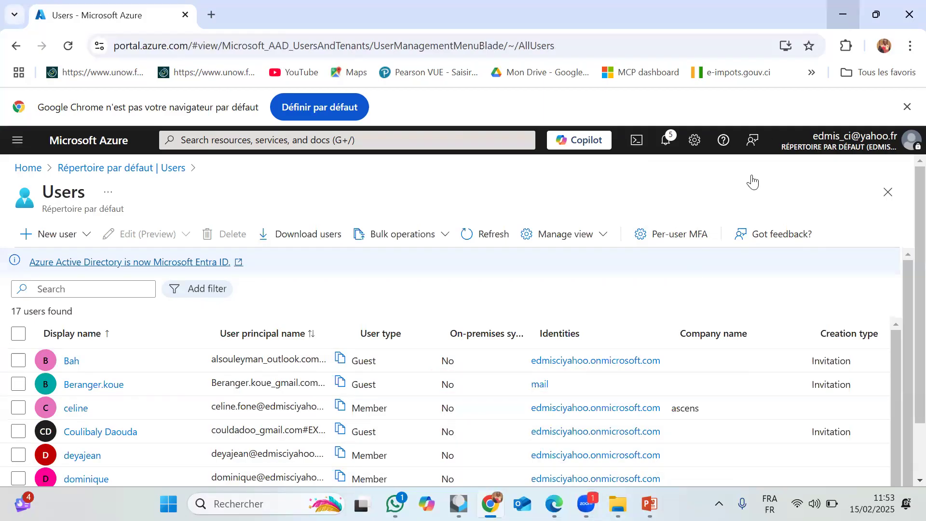
Scroll the All users list and refresh it to look for the new guest.
scroll(904, 360, down, 1)
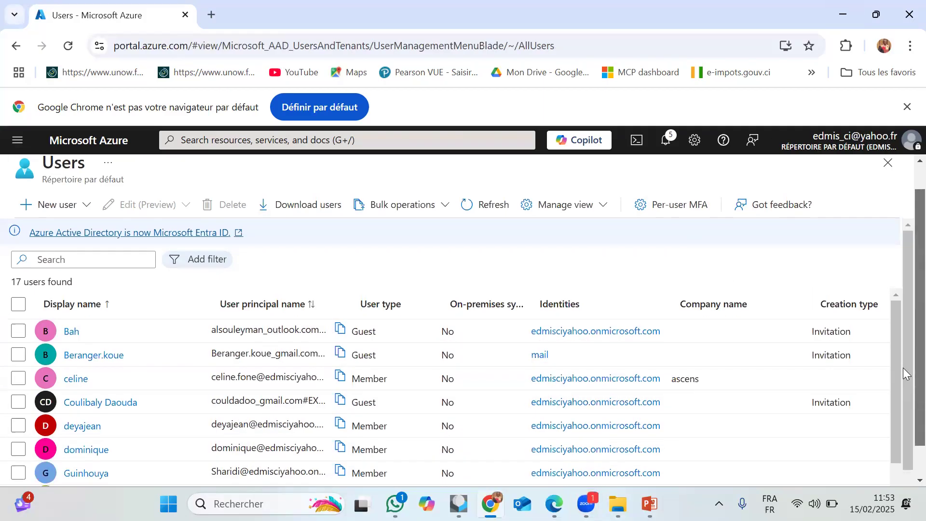
scroll(903, 374, down, 1)
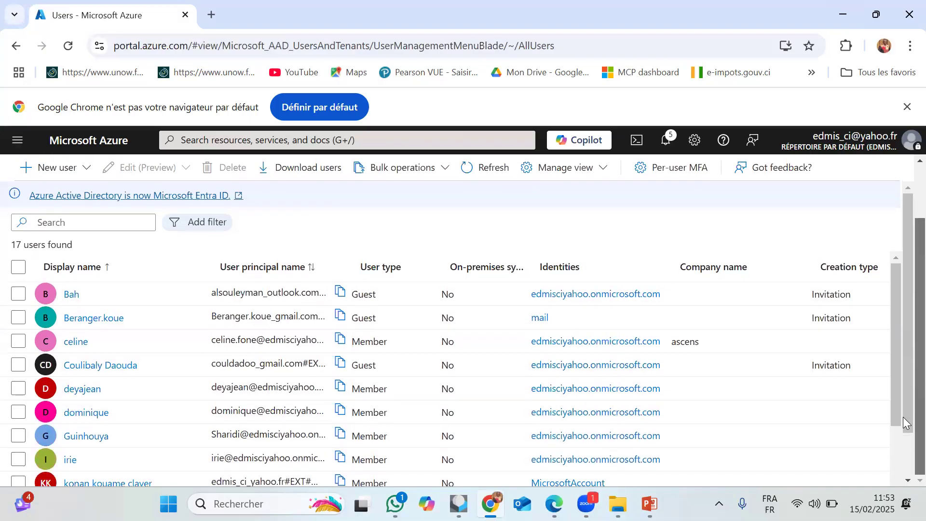
scroll(905, 482, down, 1)
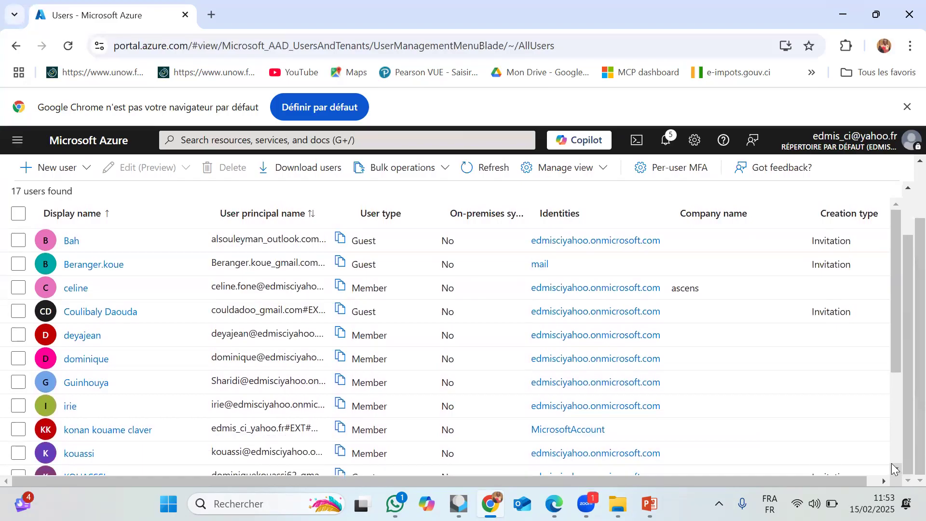
click(894, 468)
scroll(894, 467, down, 3)
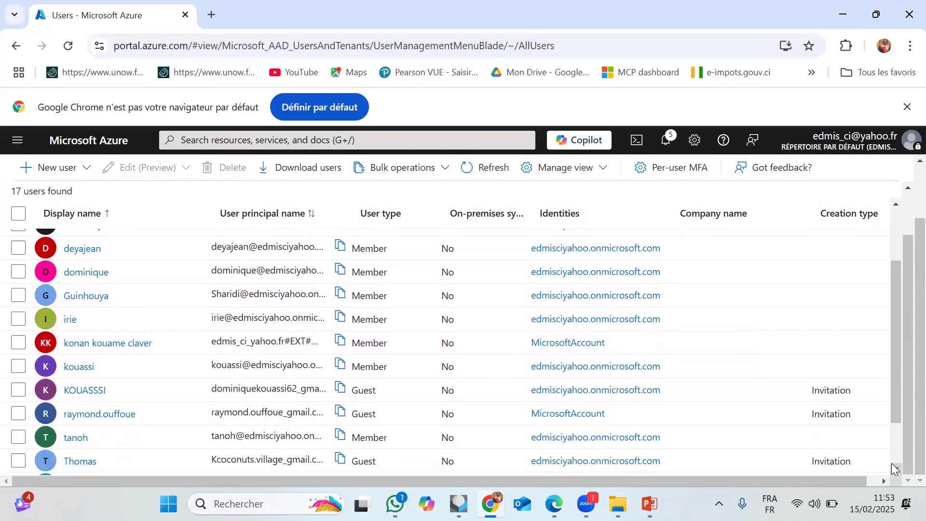
click(894, 469)
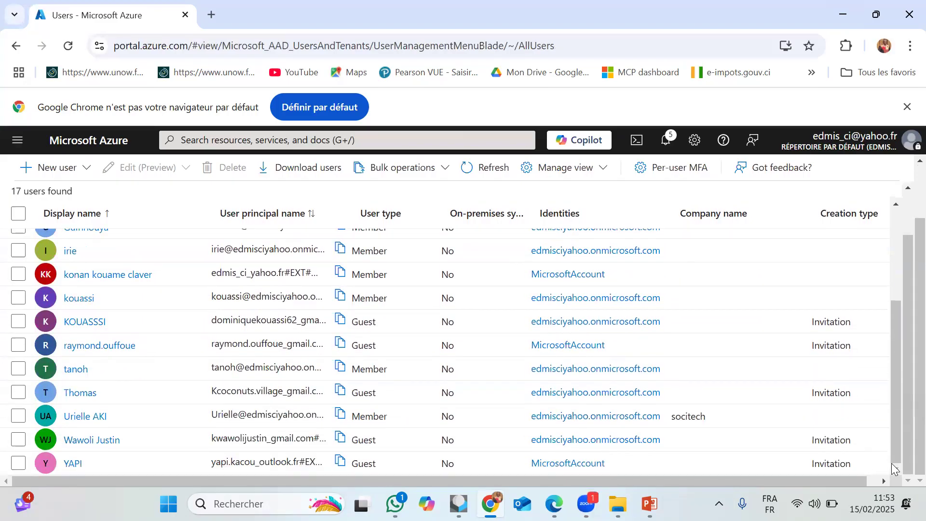
click(473, 169)
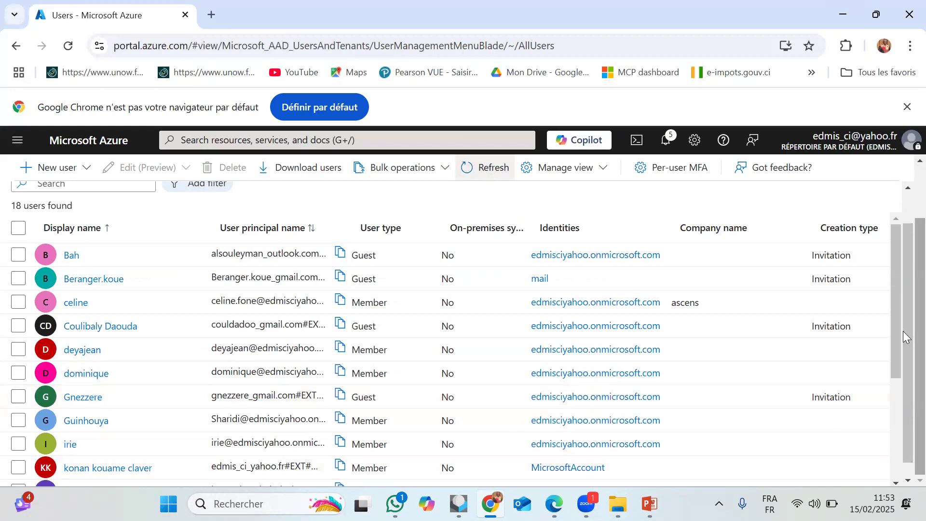
Scroll back to the top of the Users blade.
scroll(905, 216, up, 2)
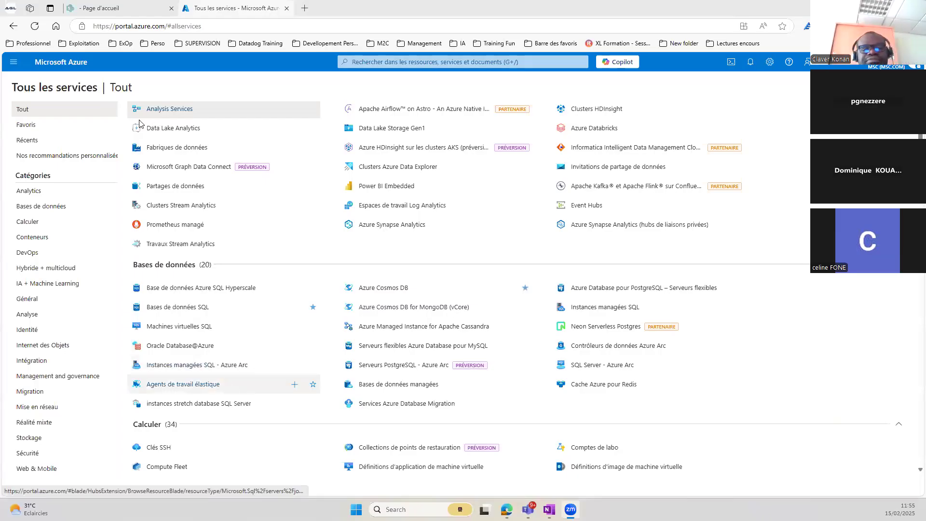
Reach Microsoft Entra ID through the portal menu, after a brief detour to Créer une ressource.
click(13, 62)
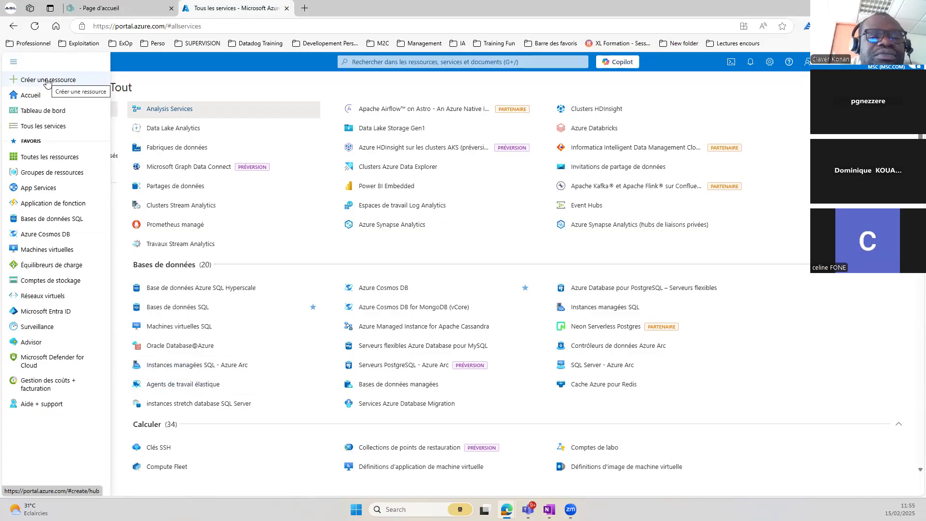
click(47, 81)
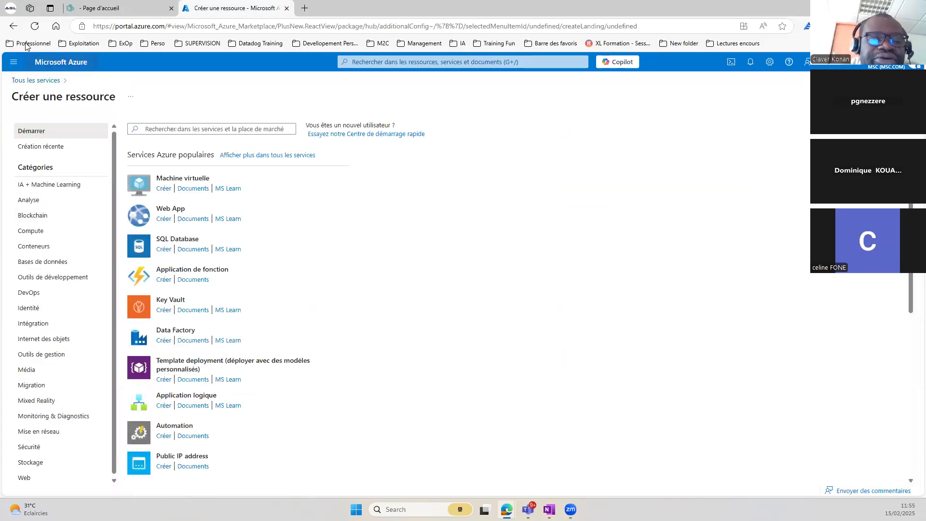
click(15, 28)
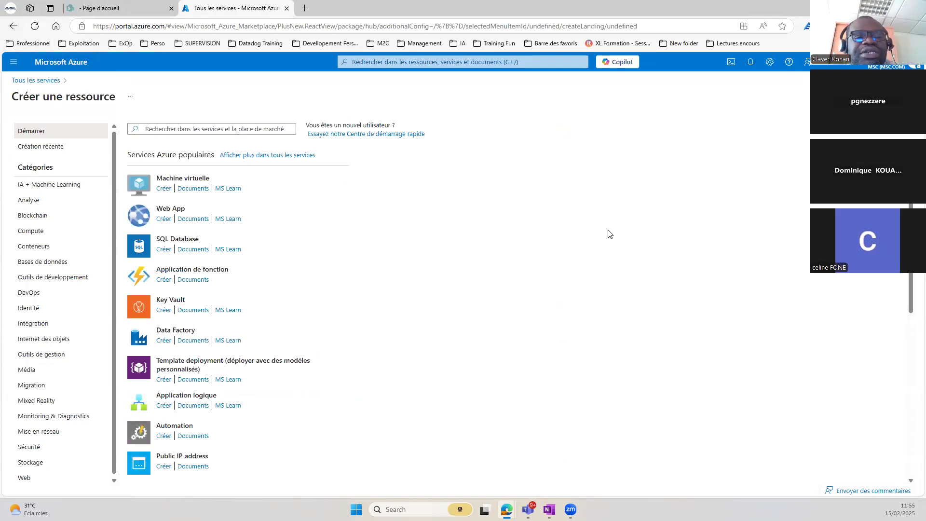
click(13, 63)
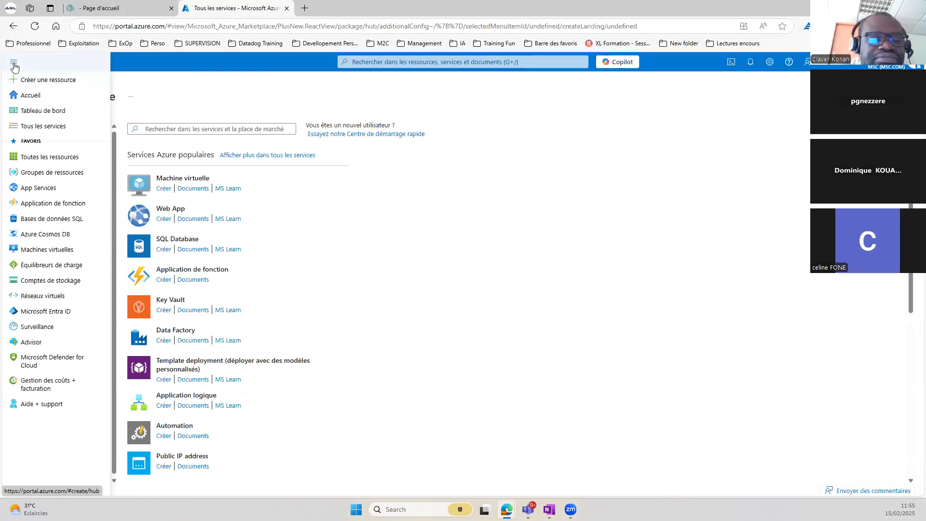
click(13, 65)
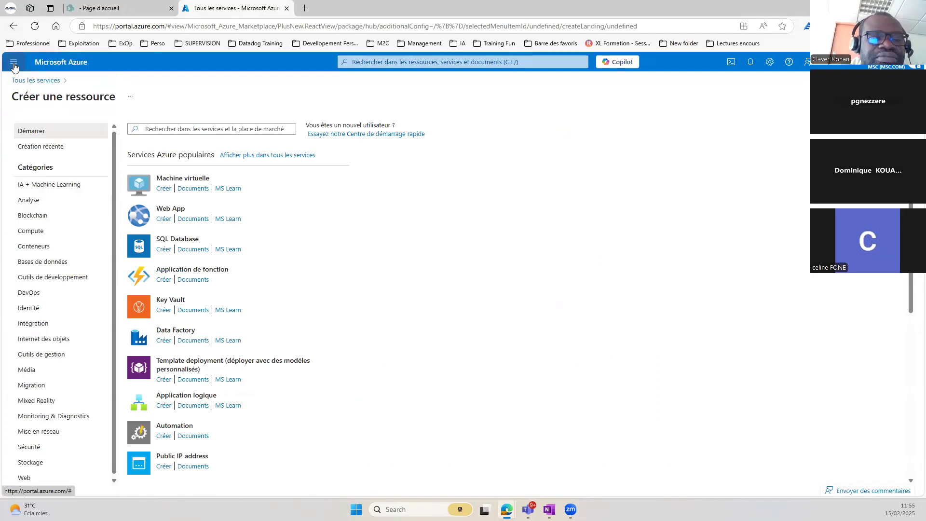
click(14, 65)
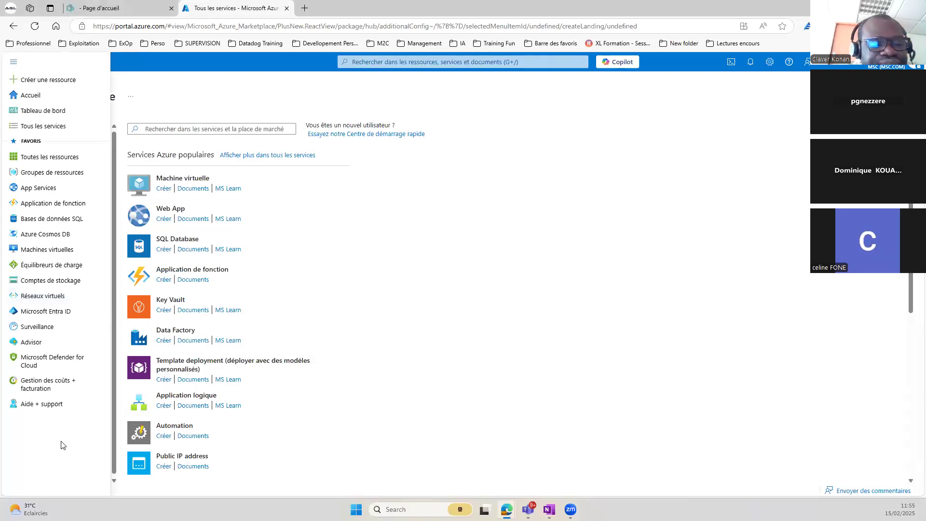
click(48, 314)
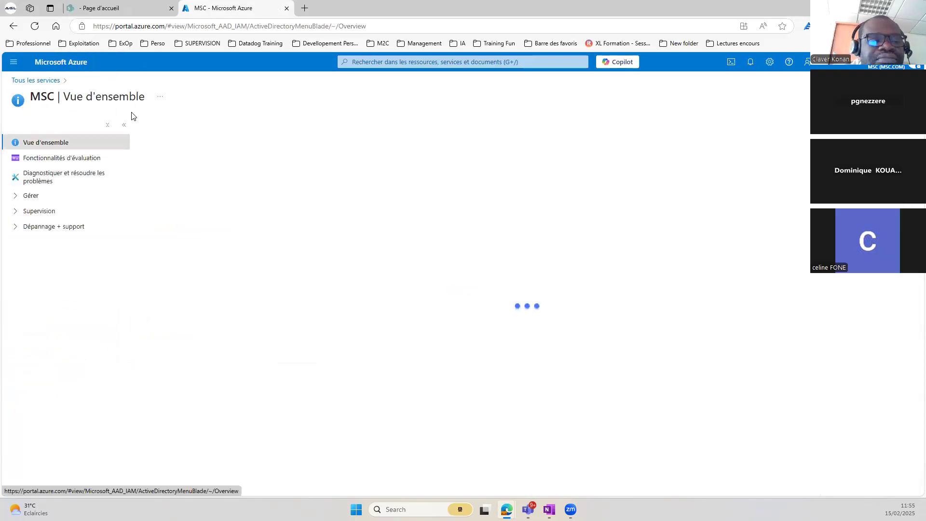
Open Utilisateurs under Gérer in the MSC tenant's Entra ID navigation.
click(159, 99)
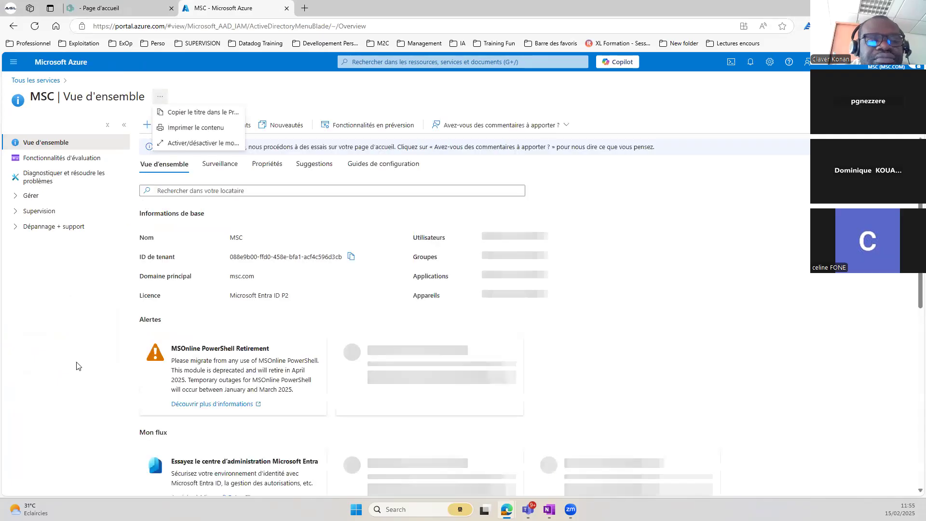
click(87, 348)
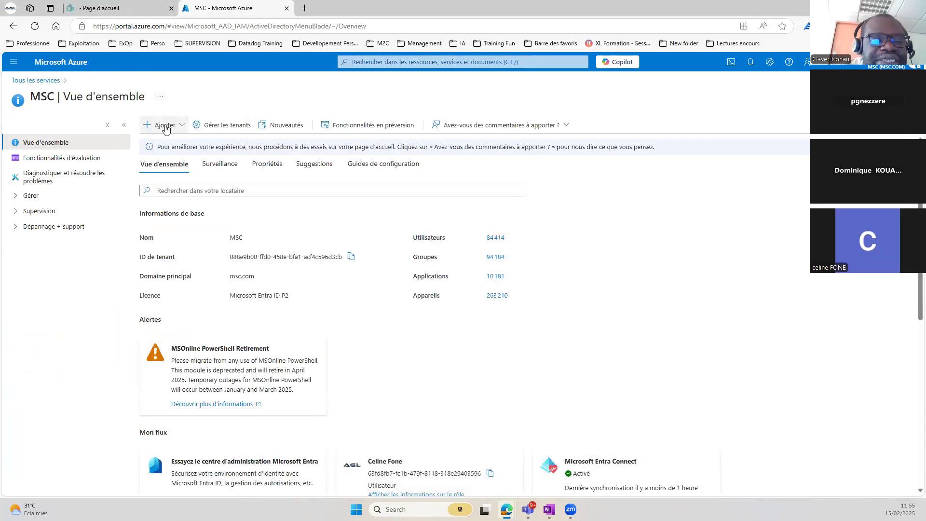
click(165, 128)
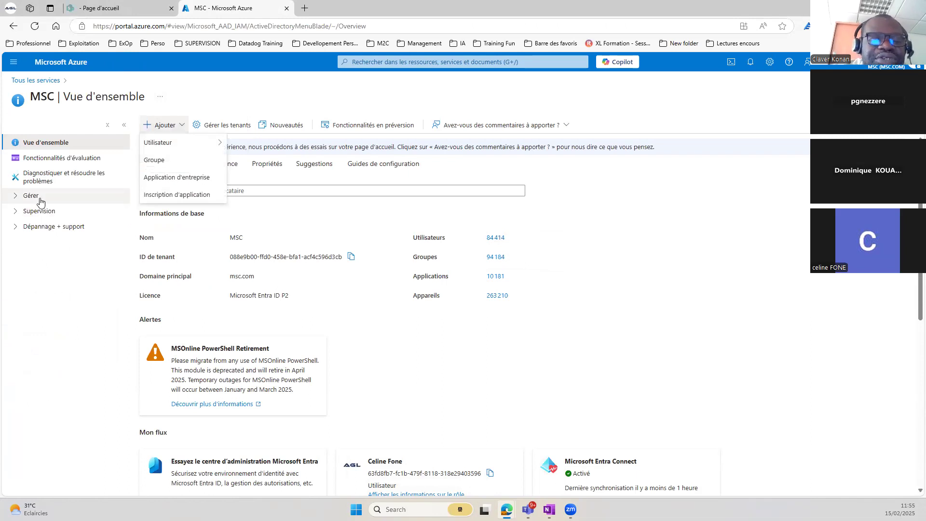
click(40, 199)
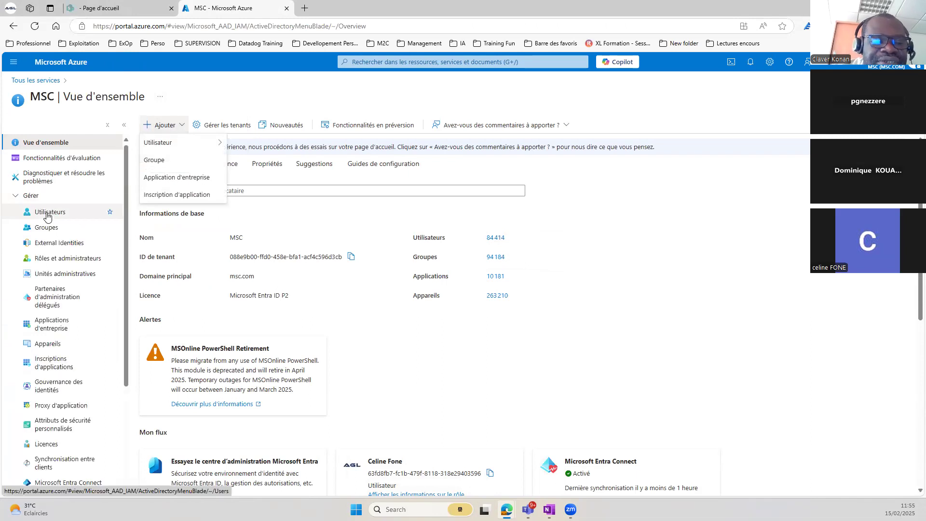
click(48, 214)
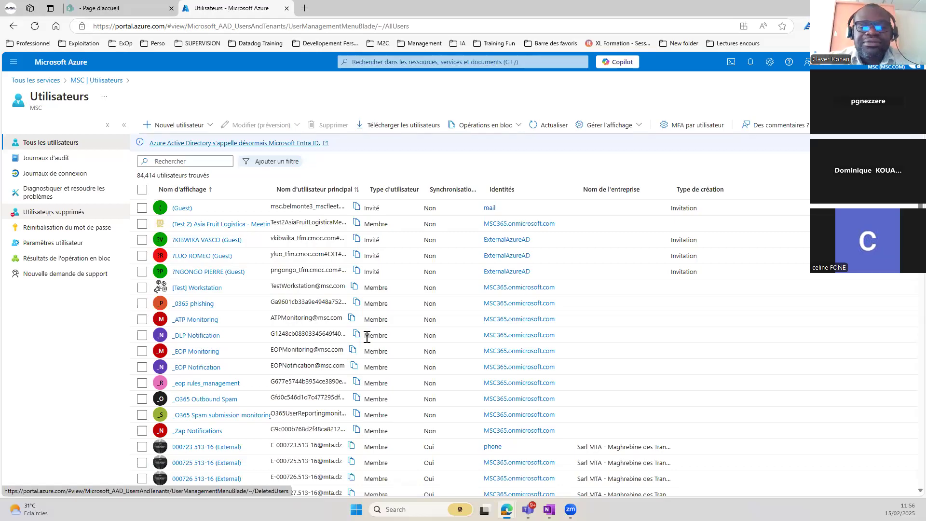
Scroll up and down through the MSC tenant's user table.
scroll(224, 282, down, 5)
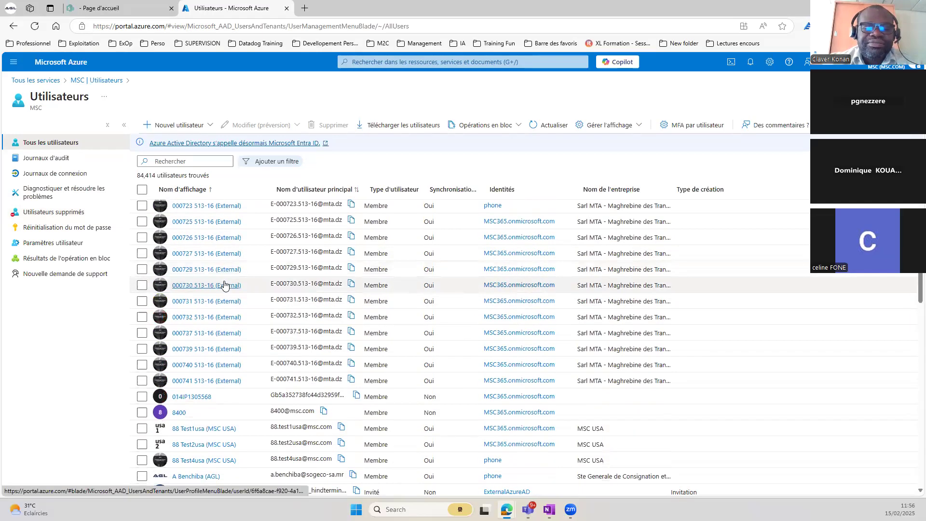
scroll(224, 284, up, 5)
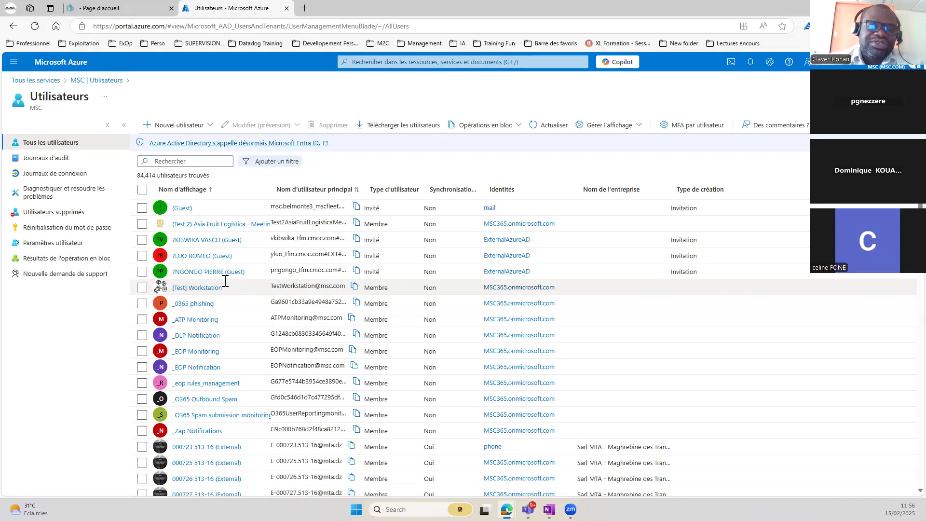
scroll(225, 281, down, 2)
scroll(224, 283, down, 3)
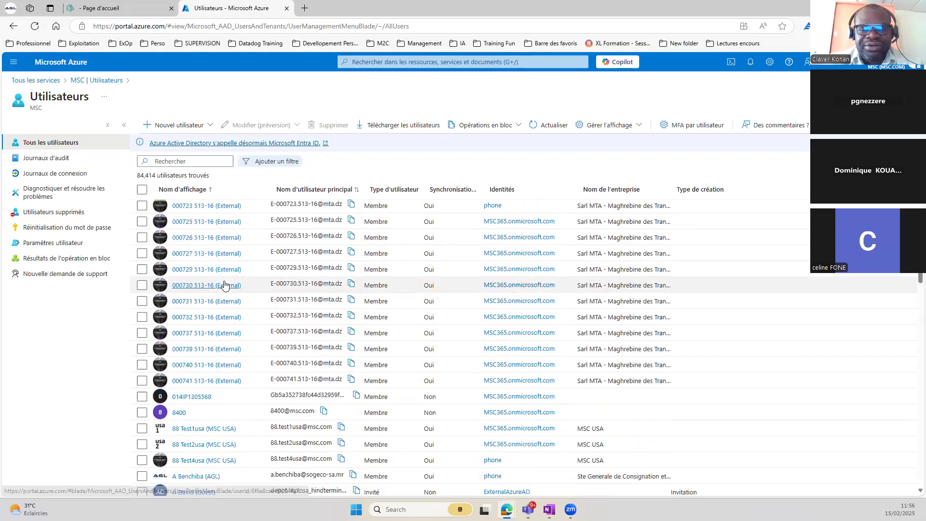
scroll(224, 285, down, 2)
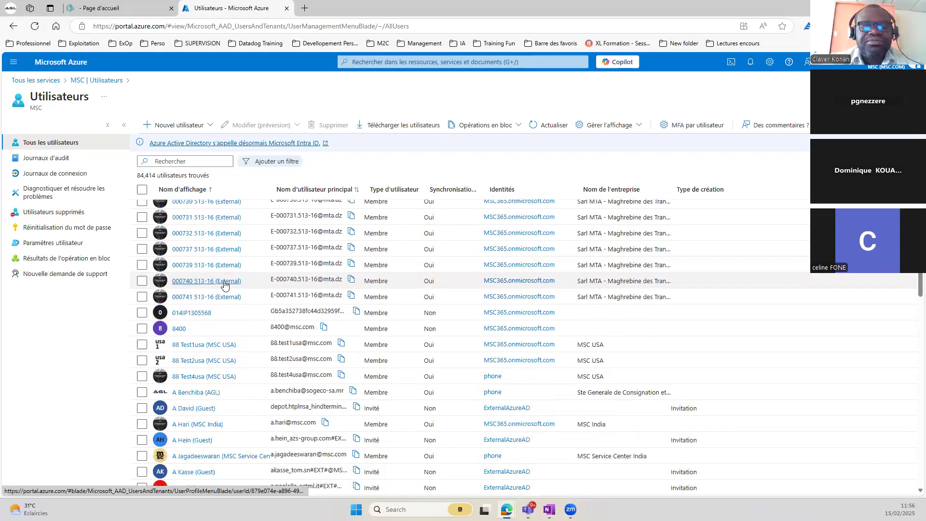
scroll(224, 284, up, 8)
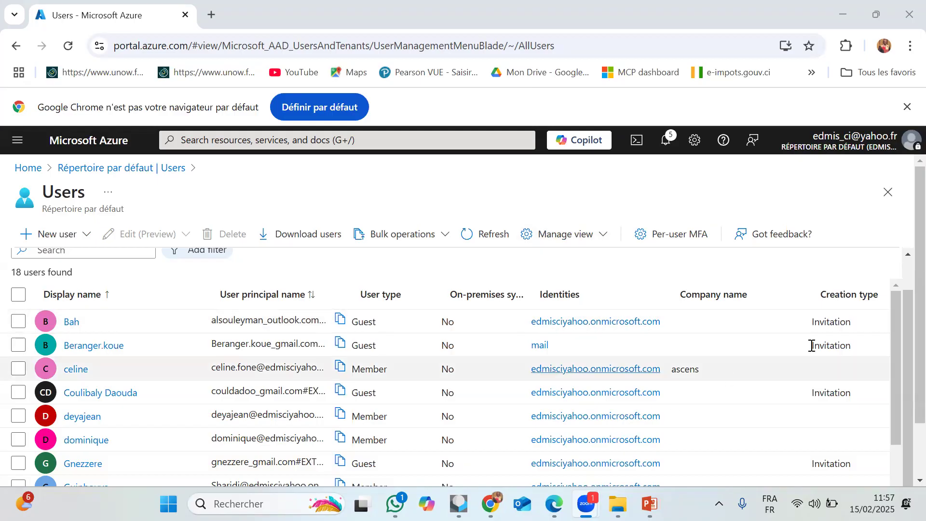
Open the Bulk operations dropdown on the Répertoire par défaut Users blade.
scroll(905, 299, down, 2)
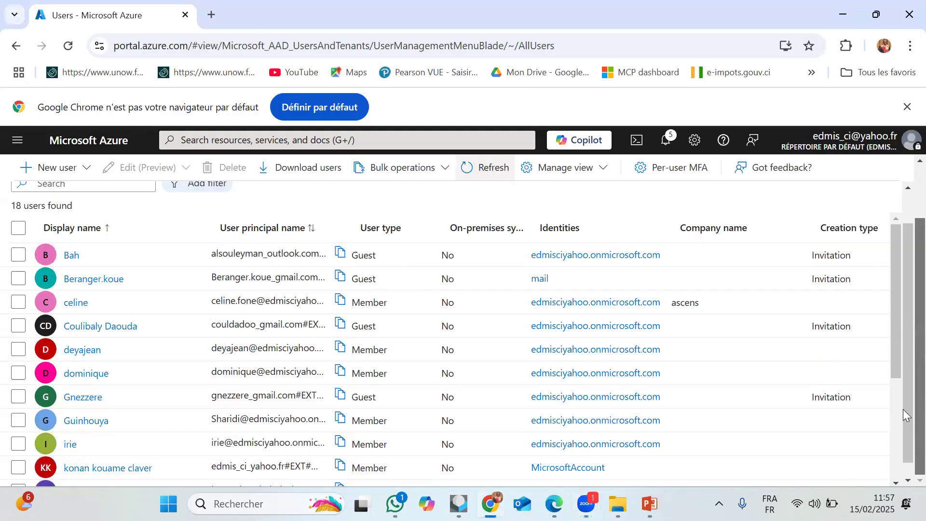
scroll(905, 303, up, 2)
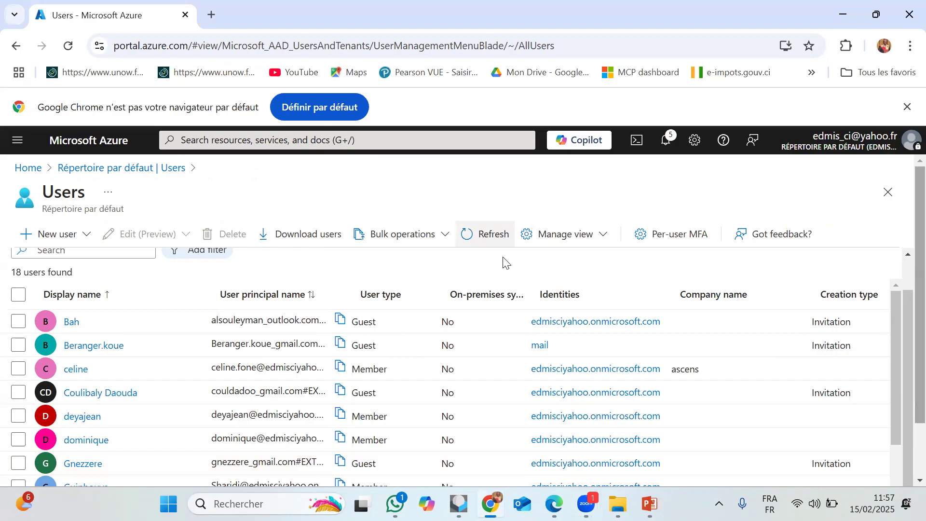
click(444, 242)
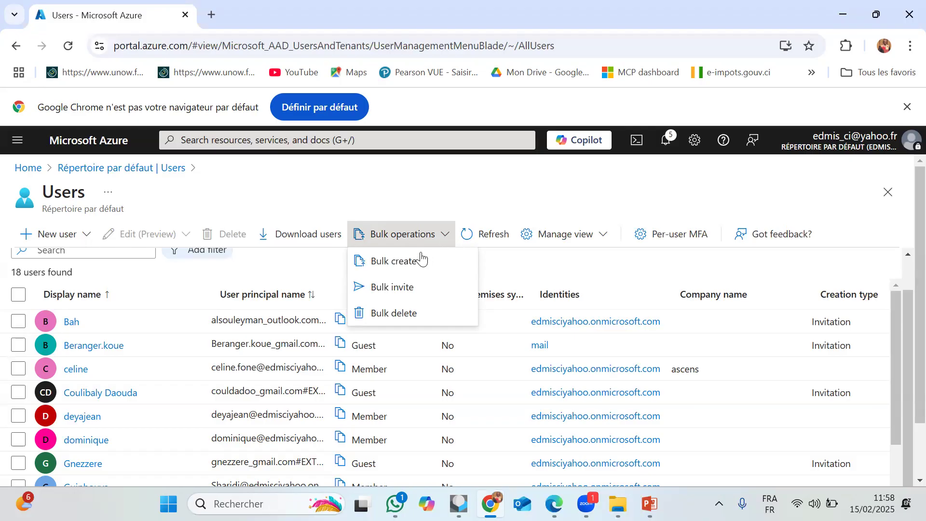
Choose Bulk create, download UserCreateTemplate.csv, and view it in Chrome's download list.
click(421, 260)
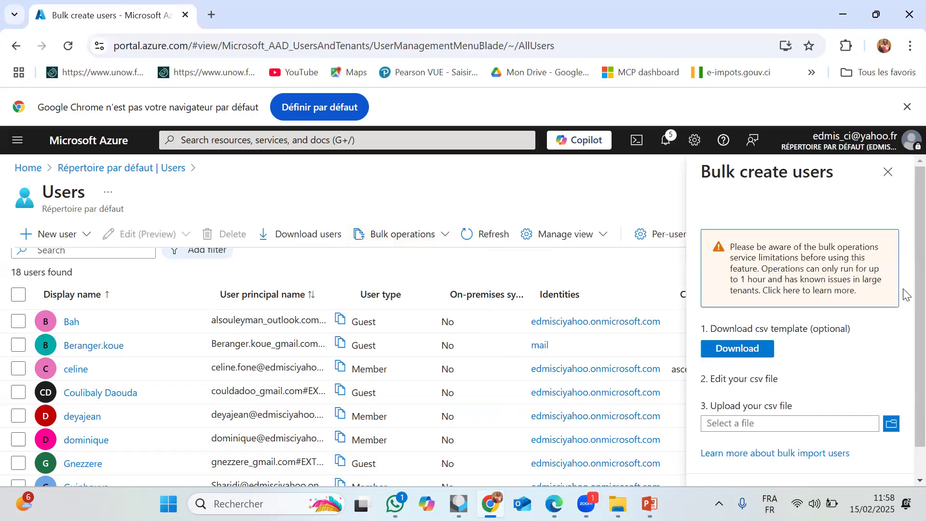
scroll(769, 308, down, 1)
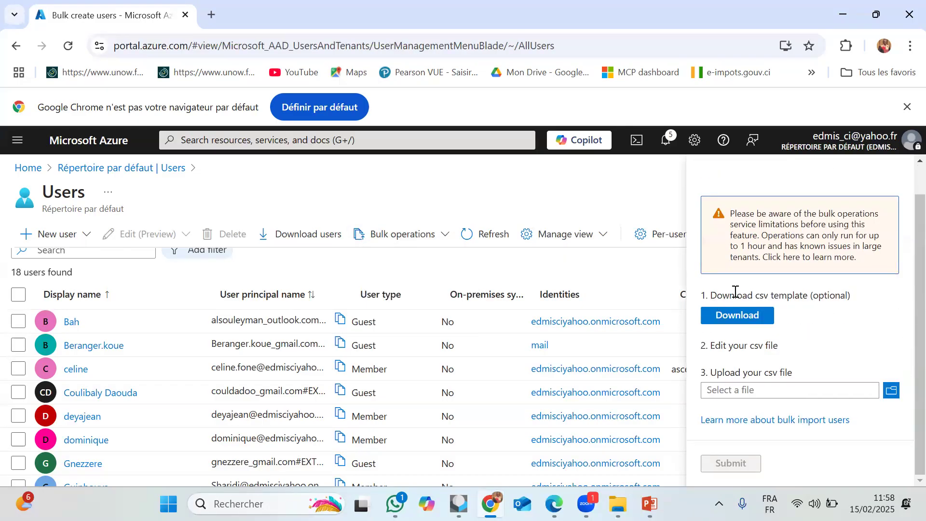
click(743, 316)
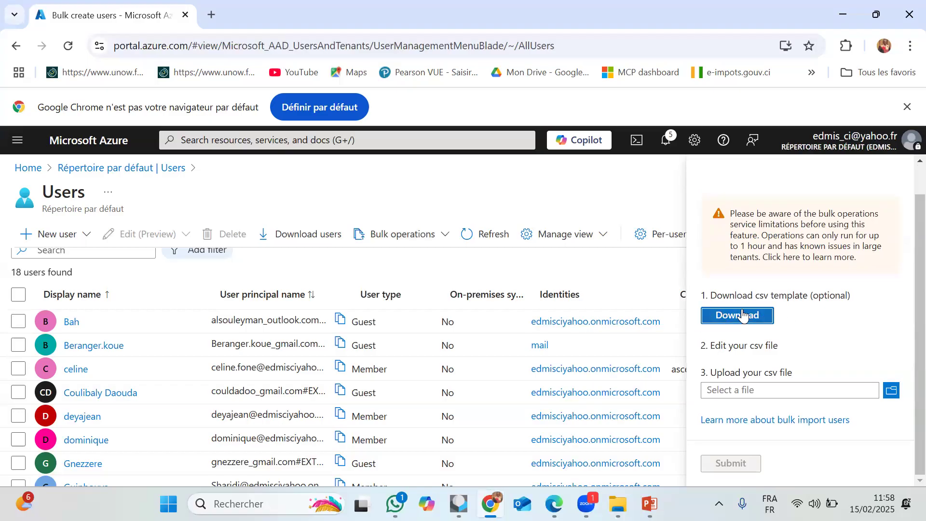
click(857, 42)
click(858, 45)
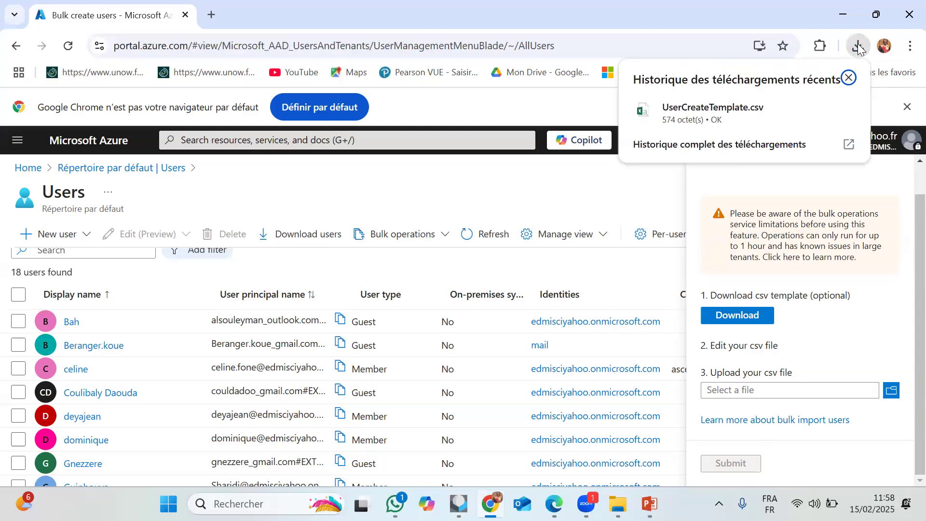
Open UserCreateTemplate.csv in Excel from the Téléchargements folder.
click(817, 112)
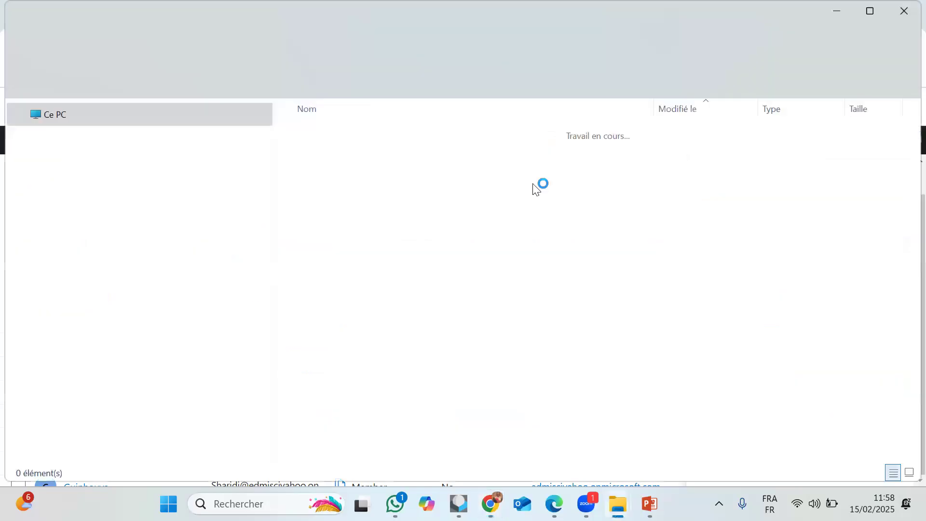
key(Return)
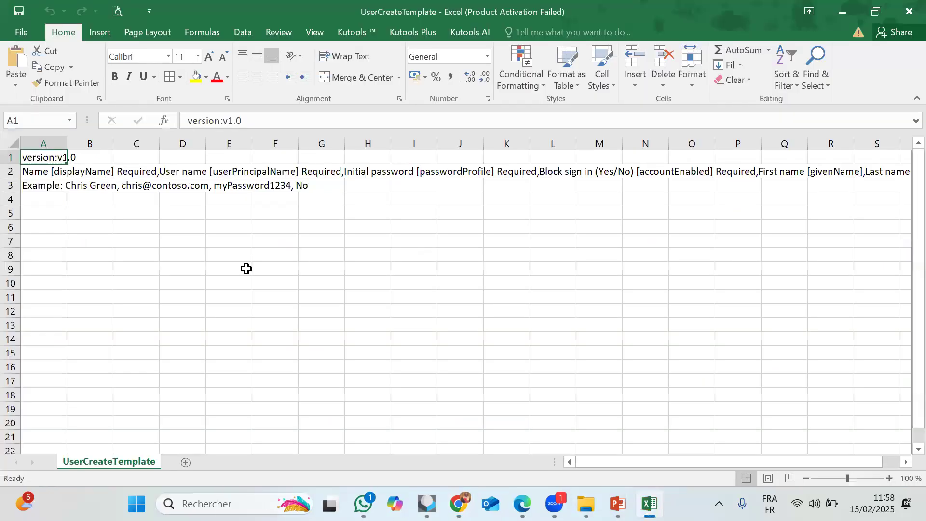
click(246, 269)
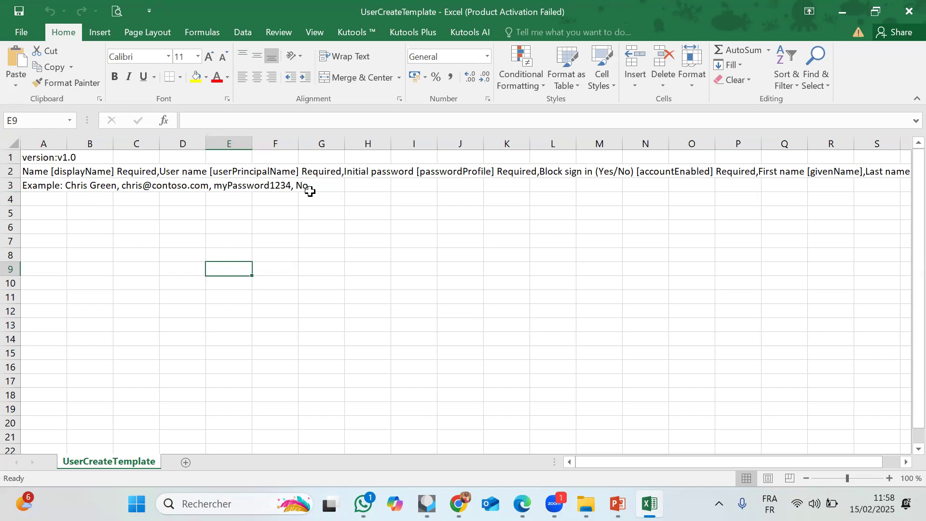
Fill row 4 with a new user's name, e-mail UPN, initial password and No, then minimize Excel.
click(39, 198)
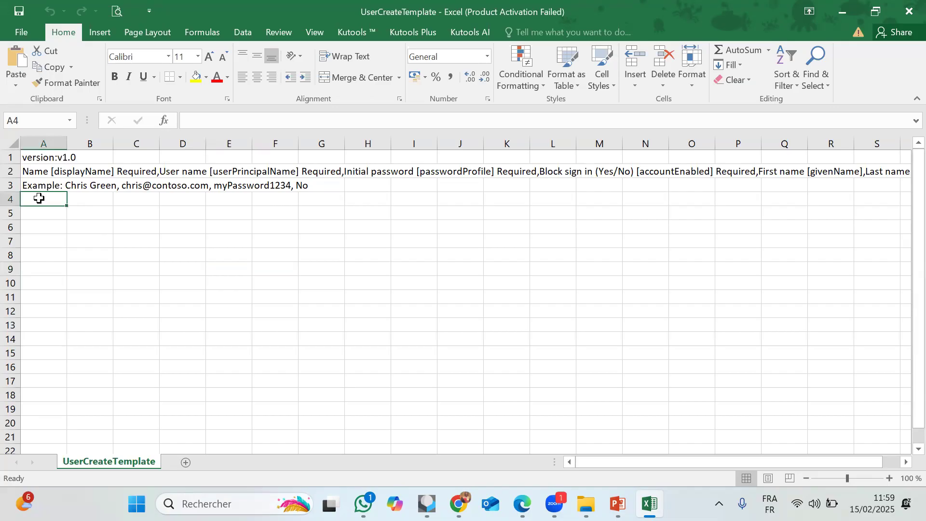
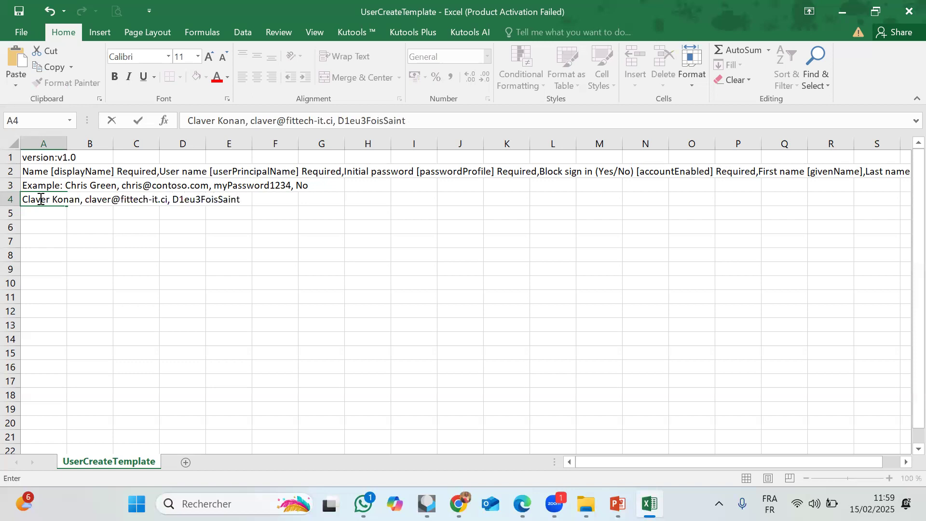
key(Return)
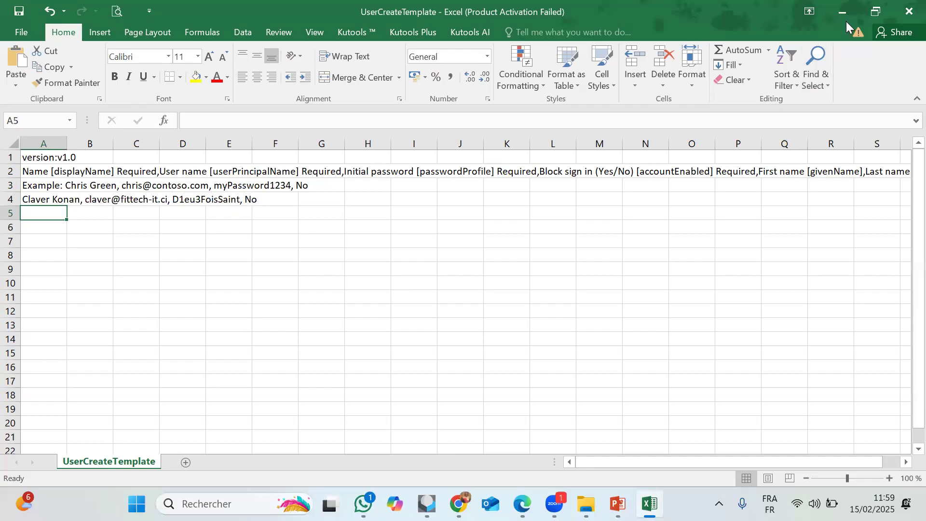
click(836, 9)
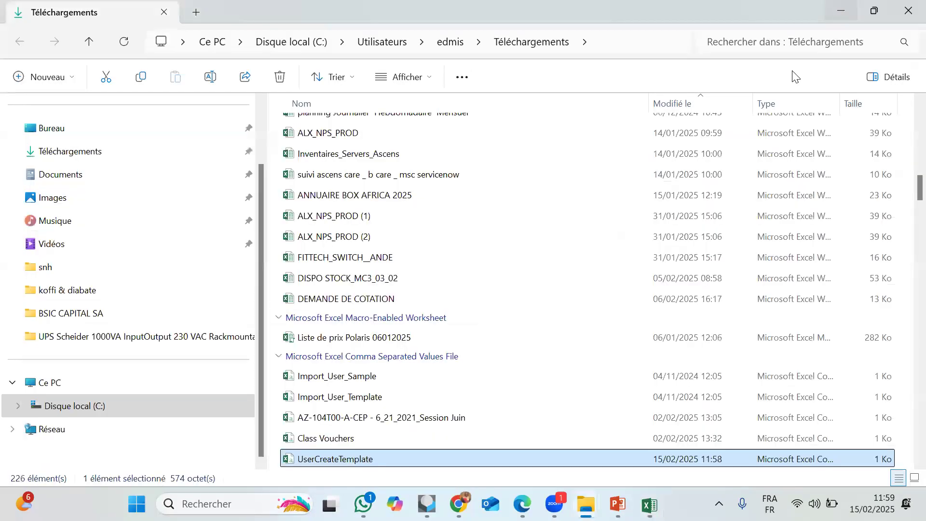
Upload UserCreateTemplate.csv from the Téléchargements folder to the Bulk create users panel.
click(850, 12)
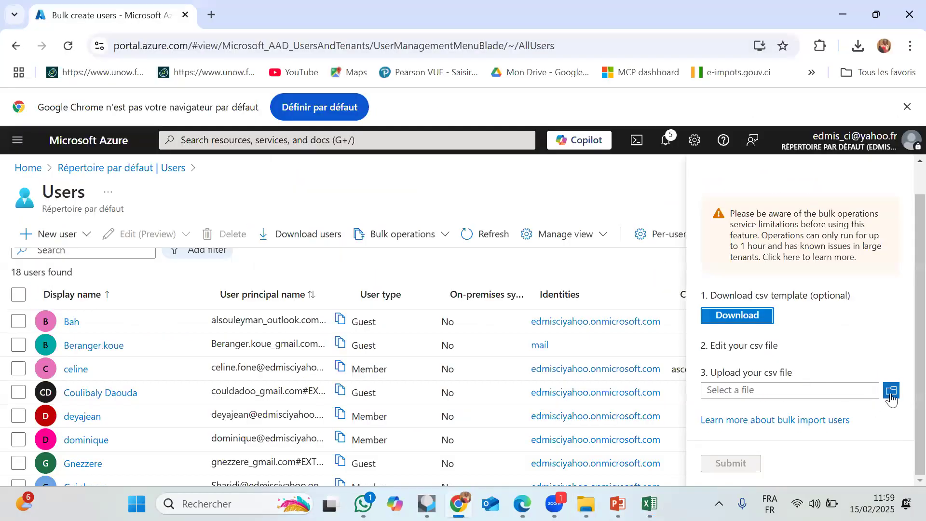
click(890, 392)
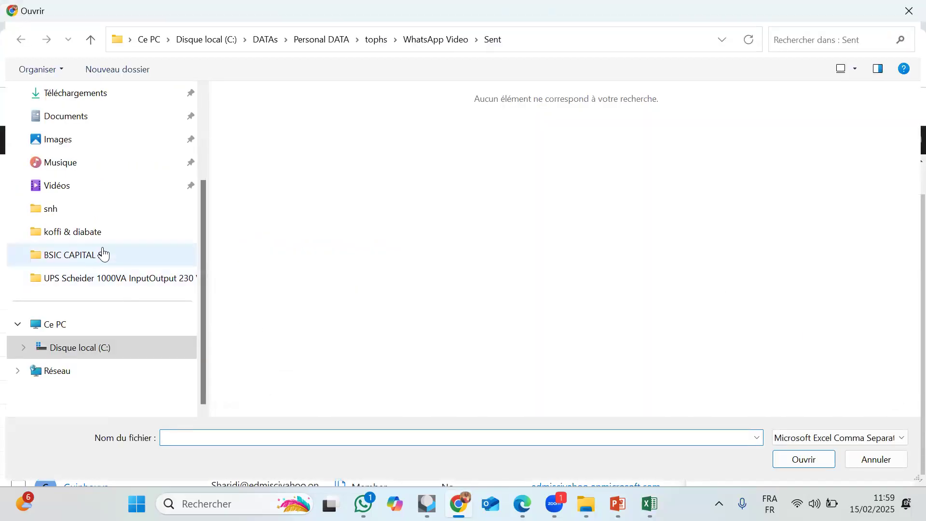
click(82, 101)
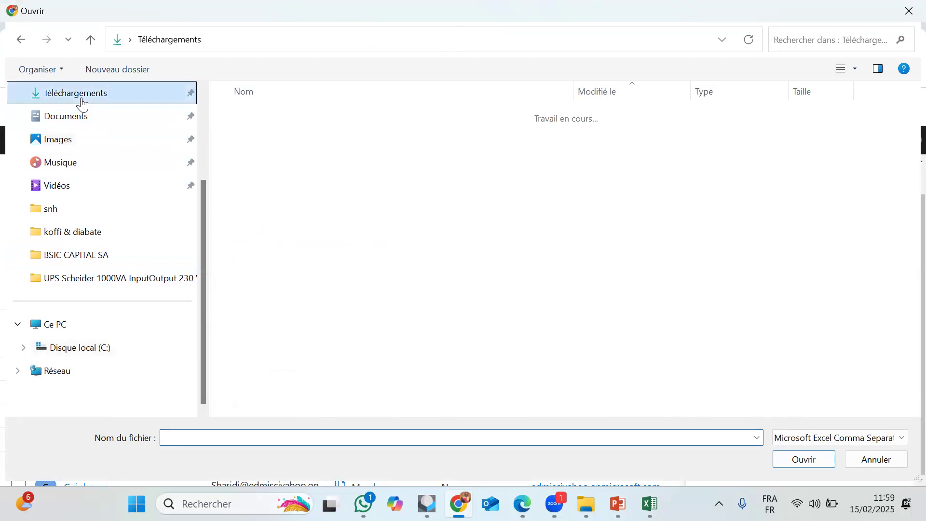
click(317, 379)
click(787, 455)
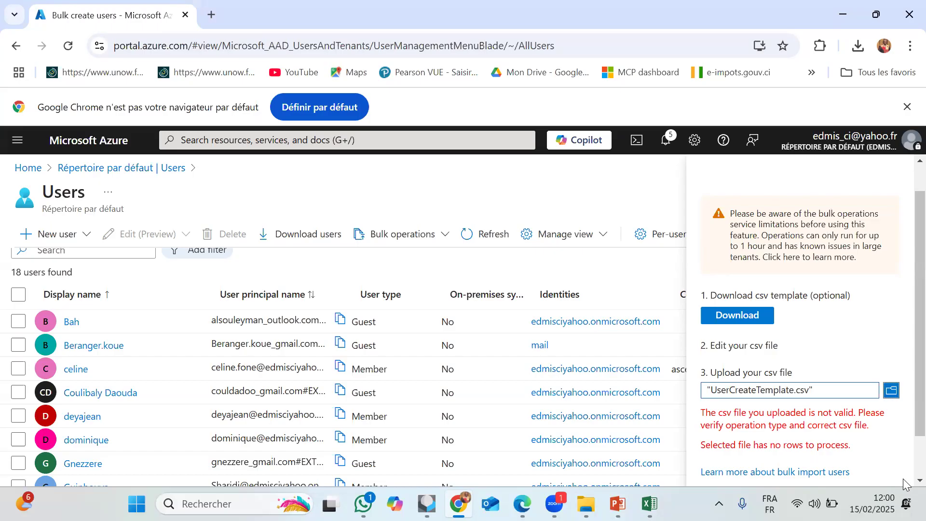
Review the template in Excel and return to the invalid-file result in the portal.
scroll(903, 480, down, 1)
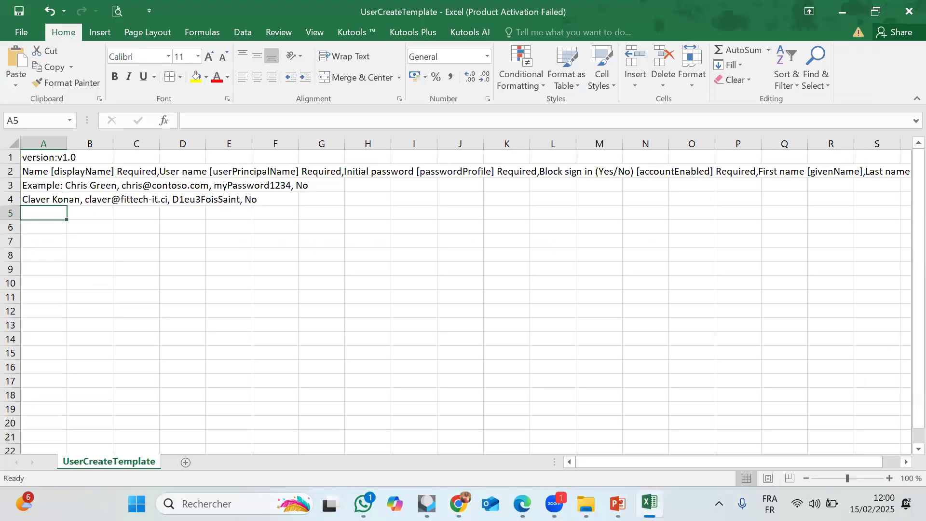
click(649, 503)
key(alt+Tab)
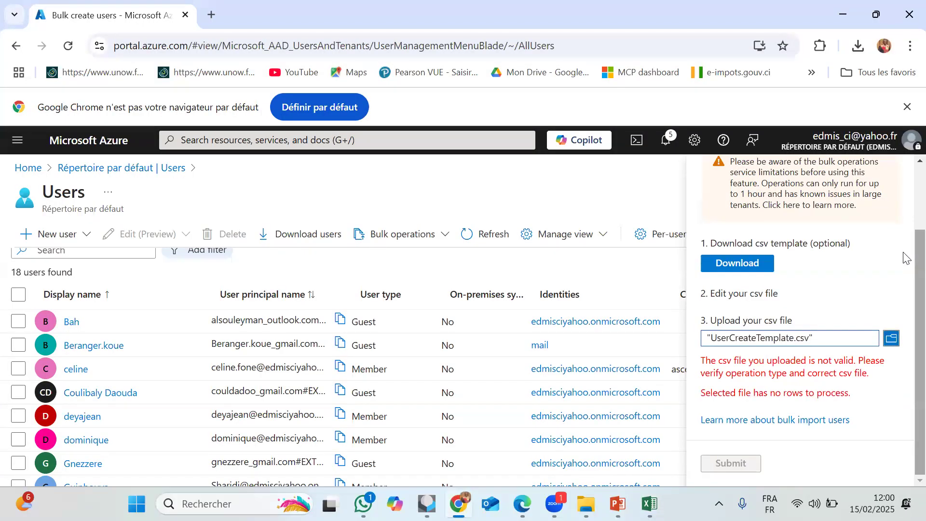
scroll(905, 258, up, 2)
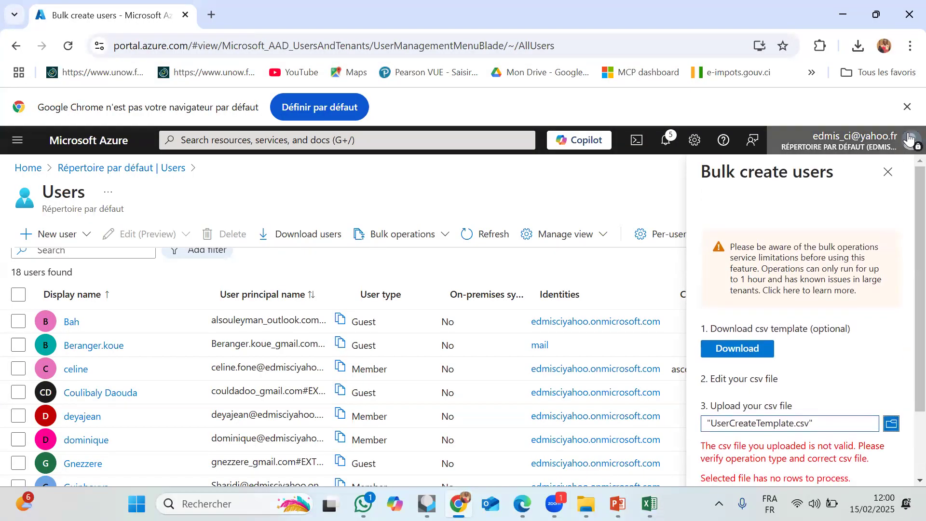
Close the Bulk create users panel and reopen it through Bulk operations > Bulk create.
click(887, 179)
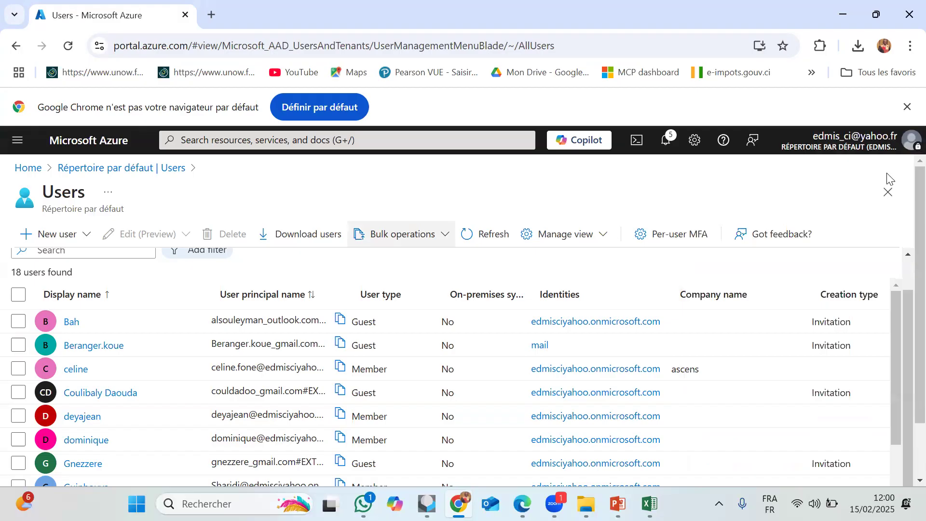
scroll(906, 306, down, 2)
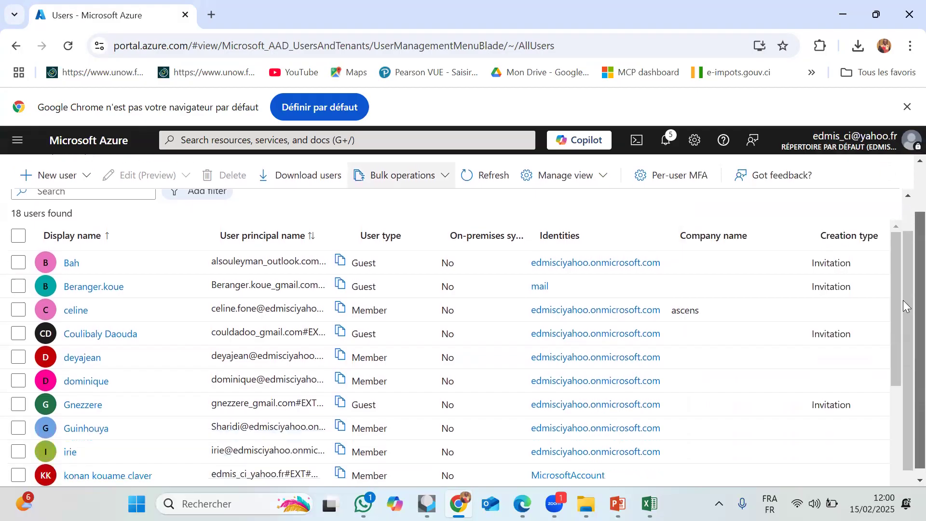
scroll(905, 305, down, 1)
scroll(905, 289, up, 2)
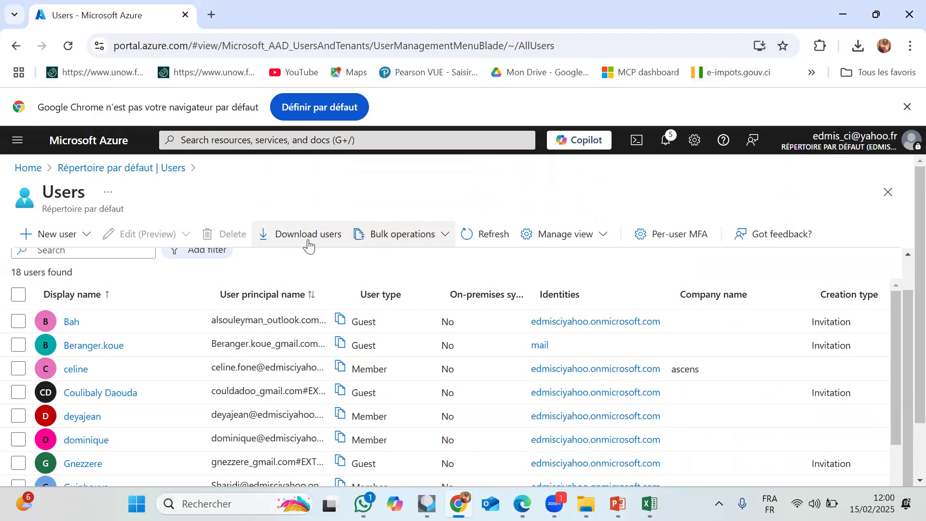
click(445, 235)
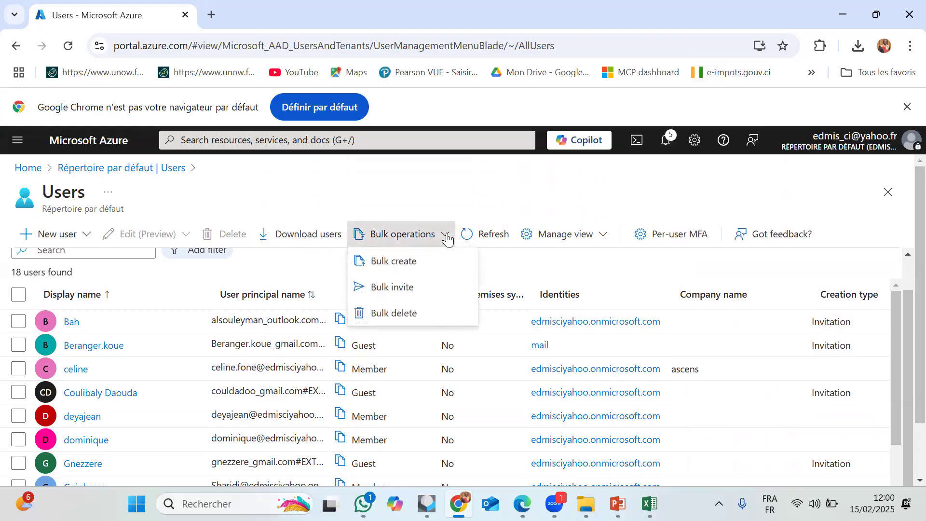
click(412, 261)
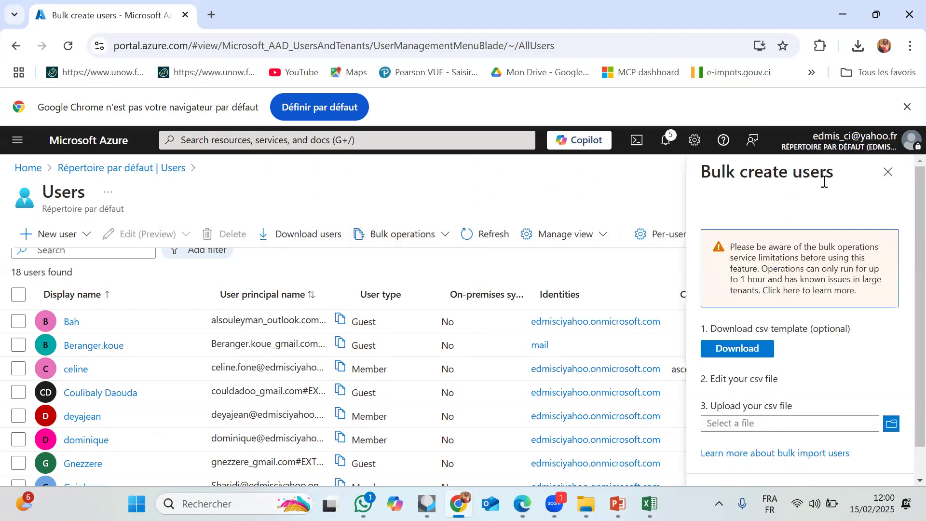